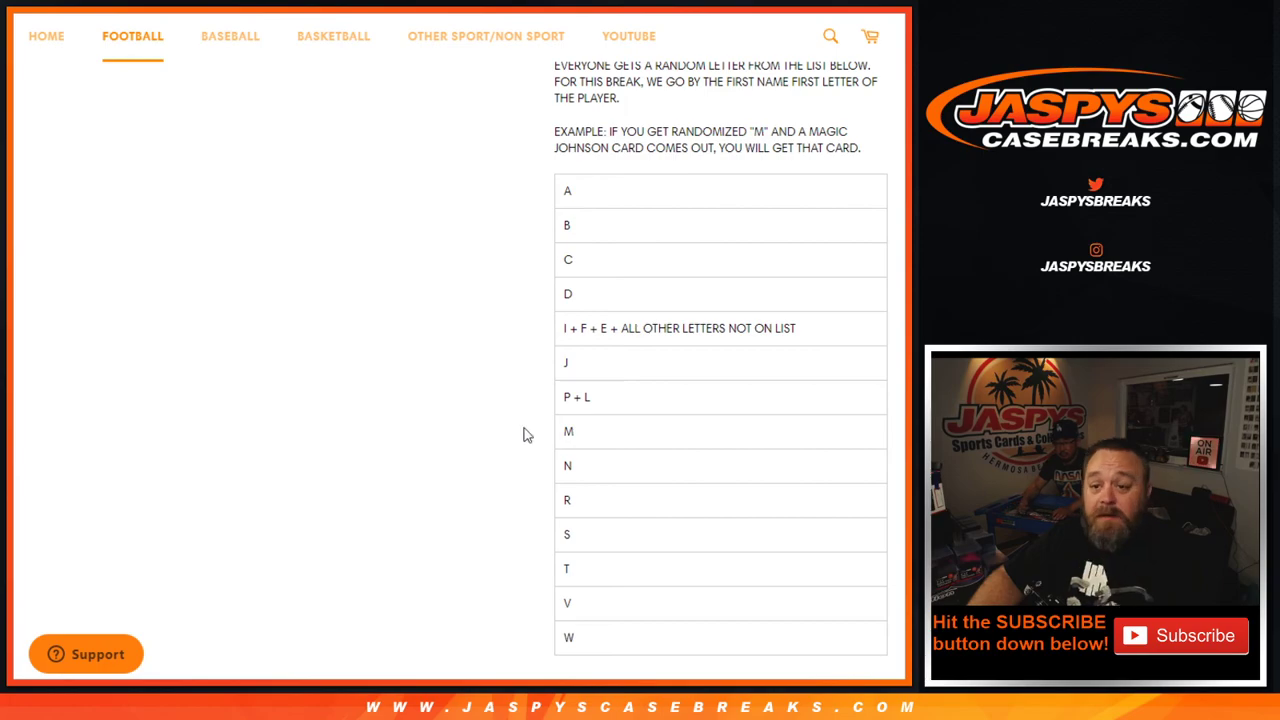
Roll the two virtual dice on RANDOM.ORG's dice roller
key("ctrl+Tab")
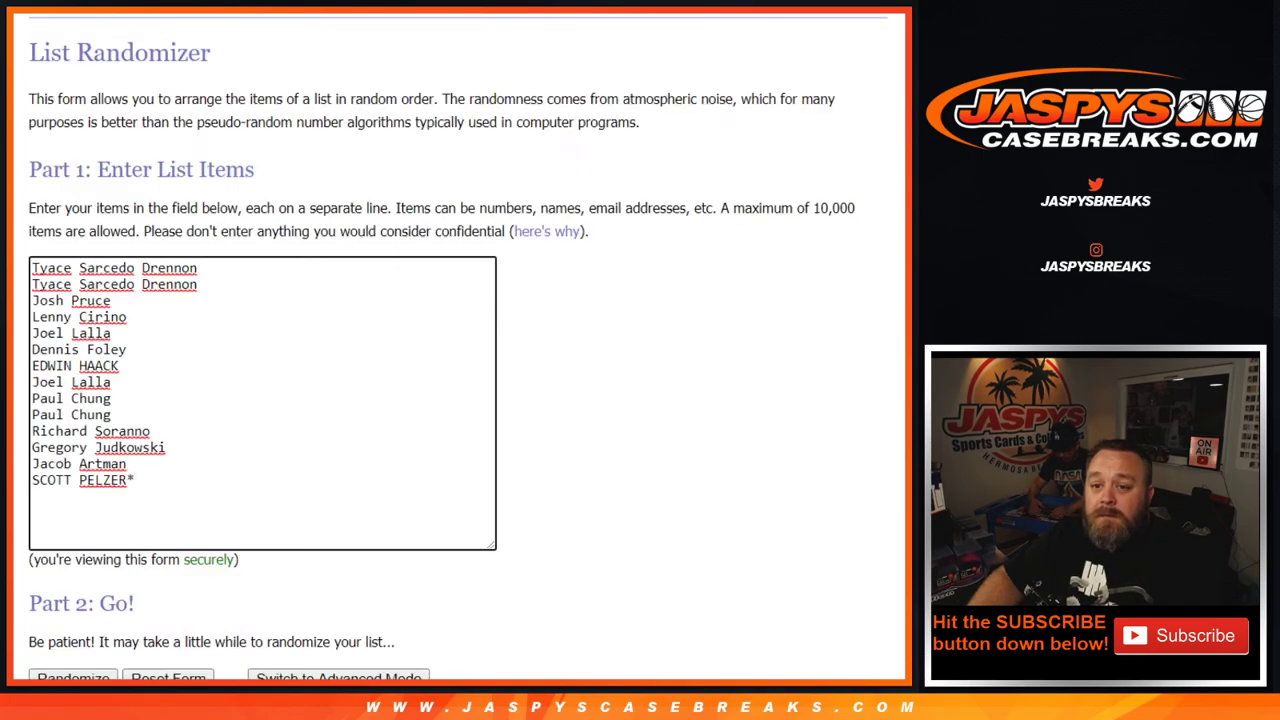
key("ctrl+Tab")
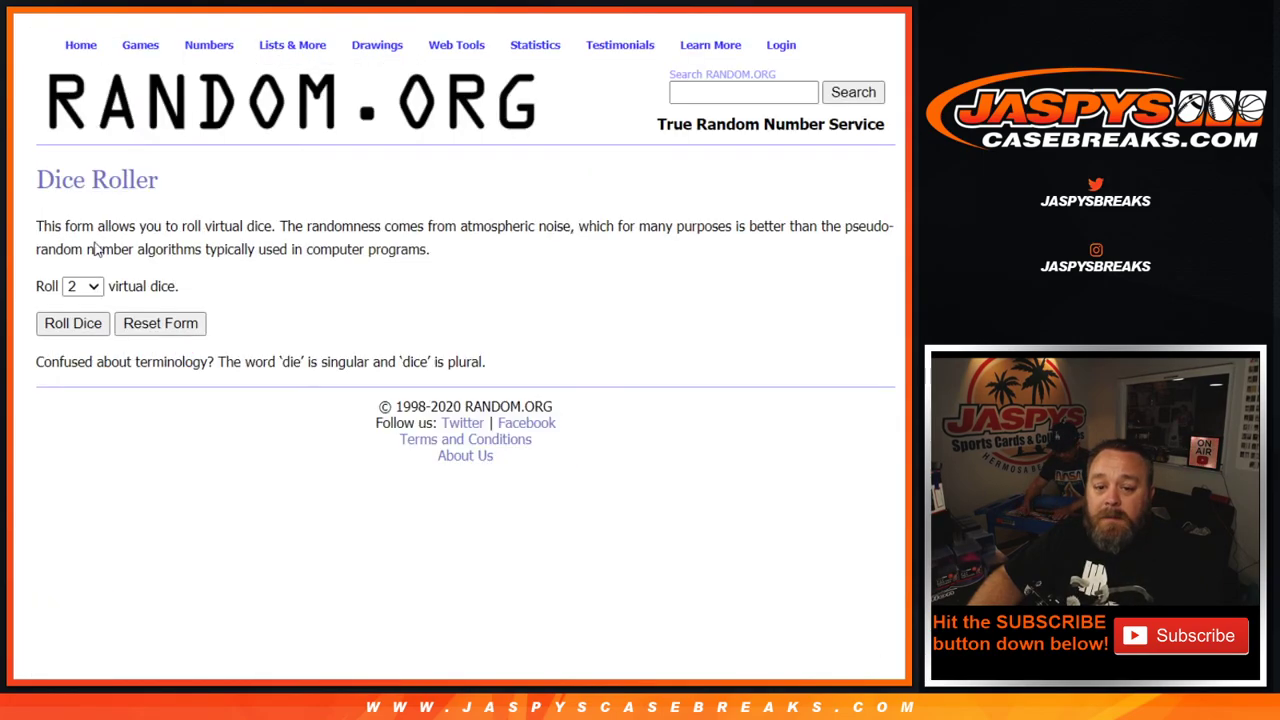
left_click(72, 325)
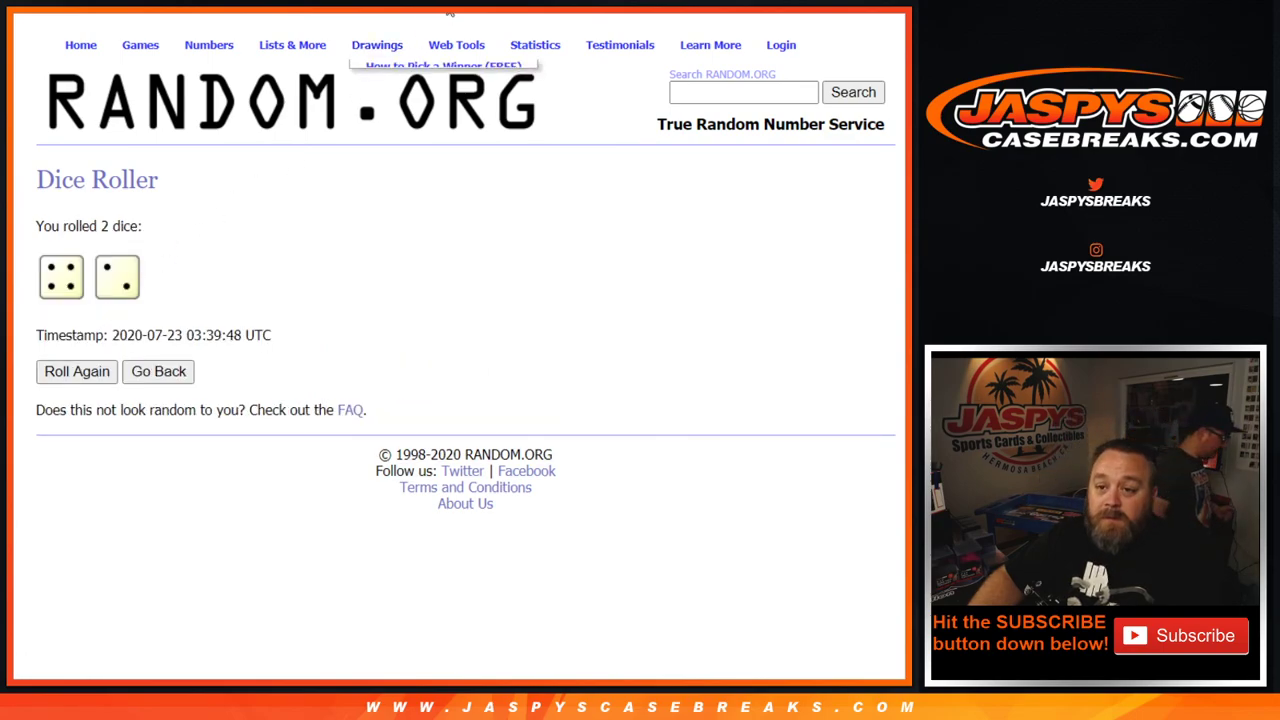
Shuffle the 14-name list on RANDOM.ORG six times
left_click(355, 5)
scroll(70, 595, "down", 1)
left_click(70, 600)
left_click(68, 600)
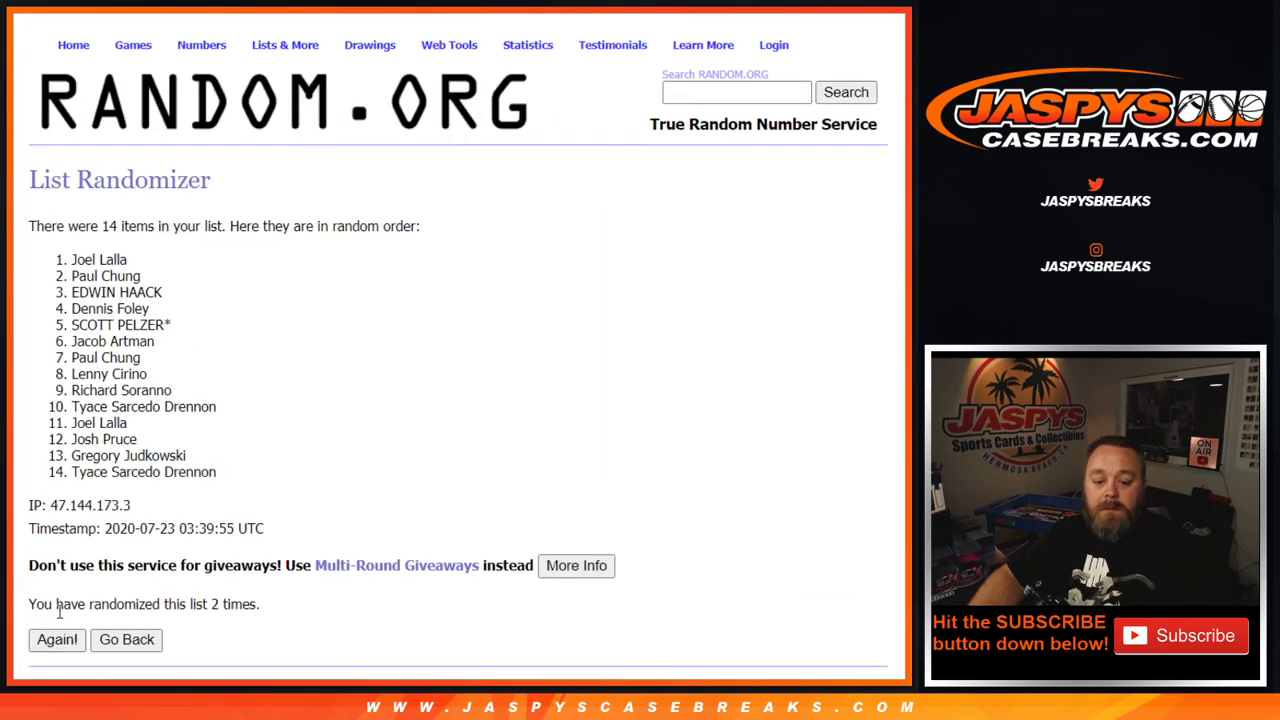
left_click(57, 640)
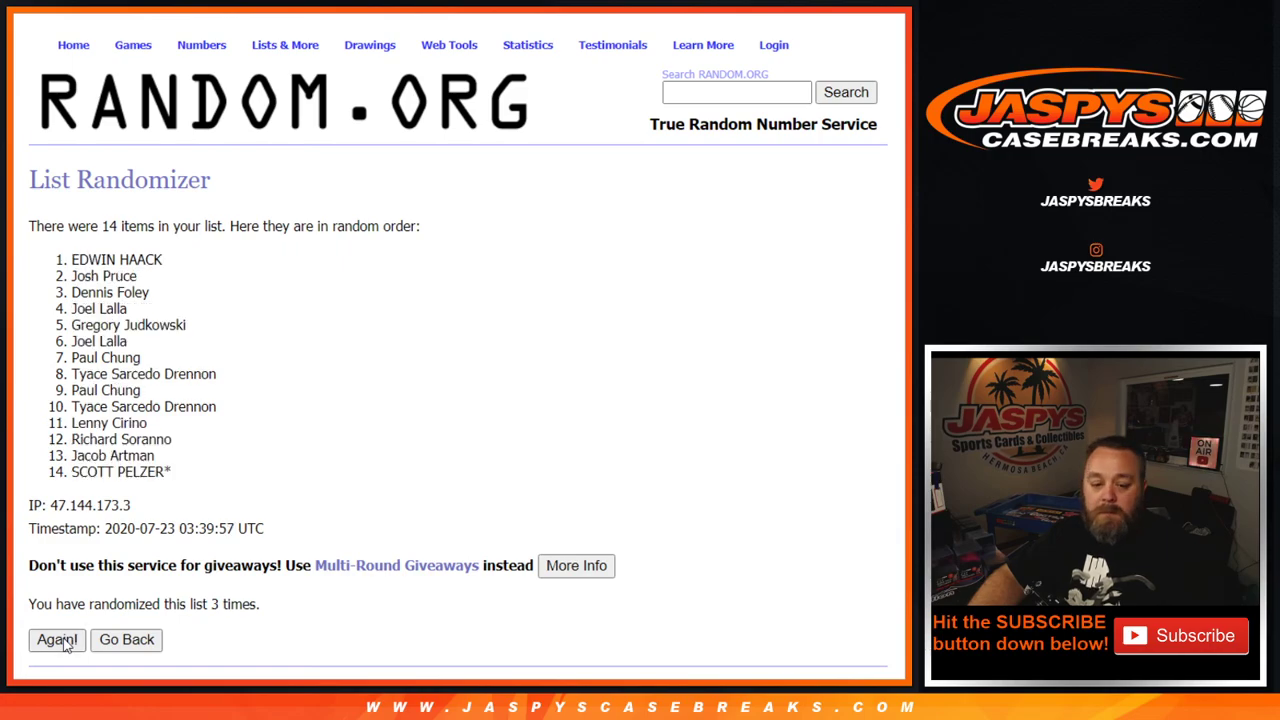
left_click(57, 640)
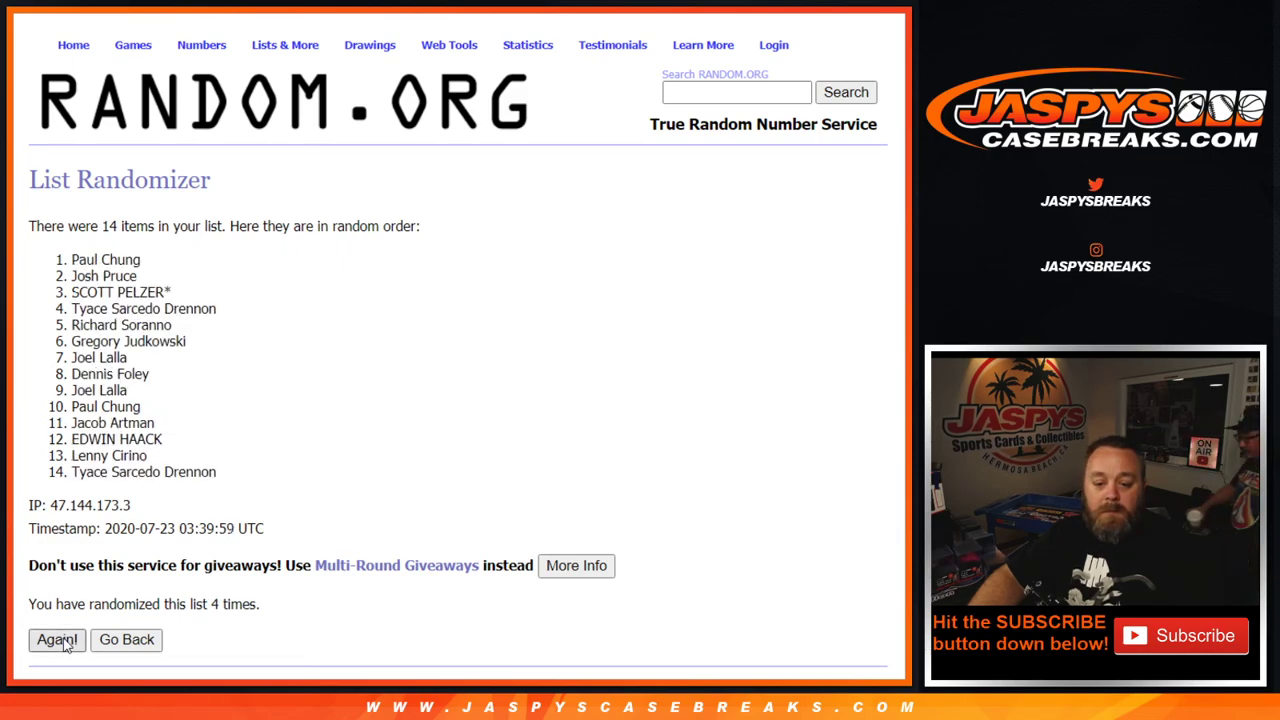
left_click(57, 640)
left_click(57, 640)
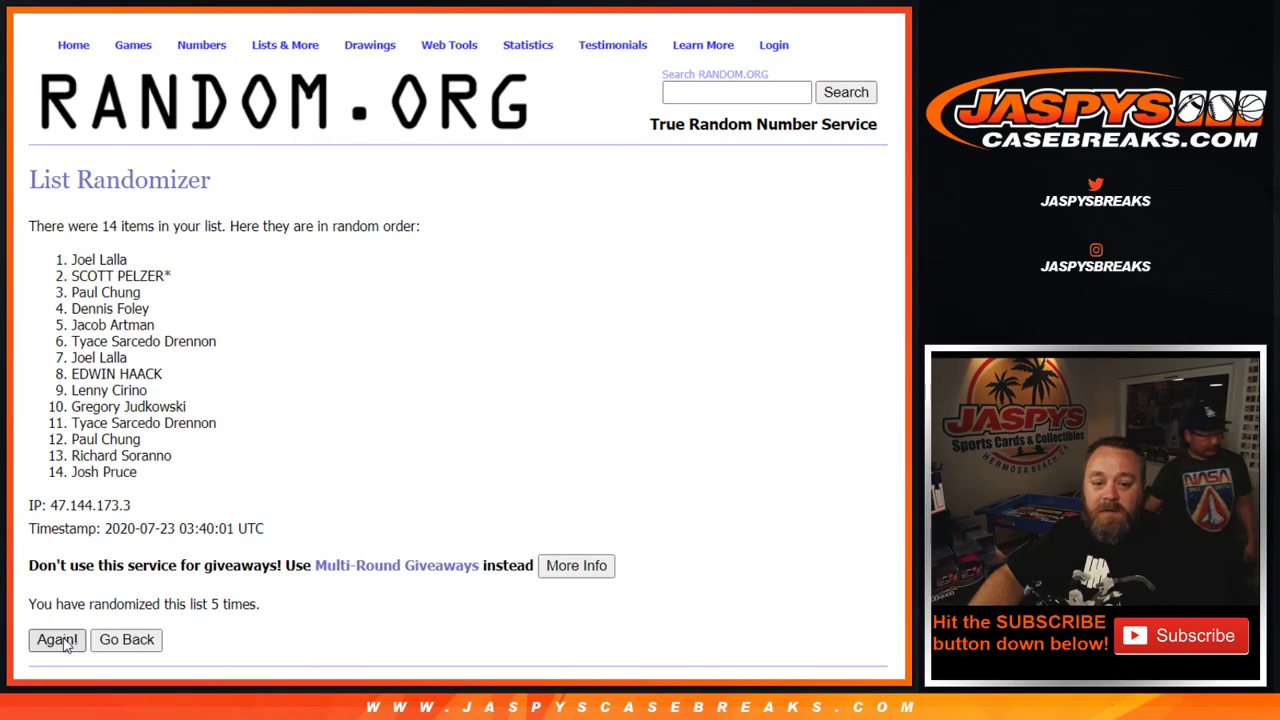
Paste the final name order into column A, then randomize the letter list
left_click_drag(71, 259, 215, 480)
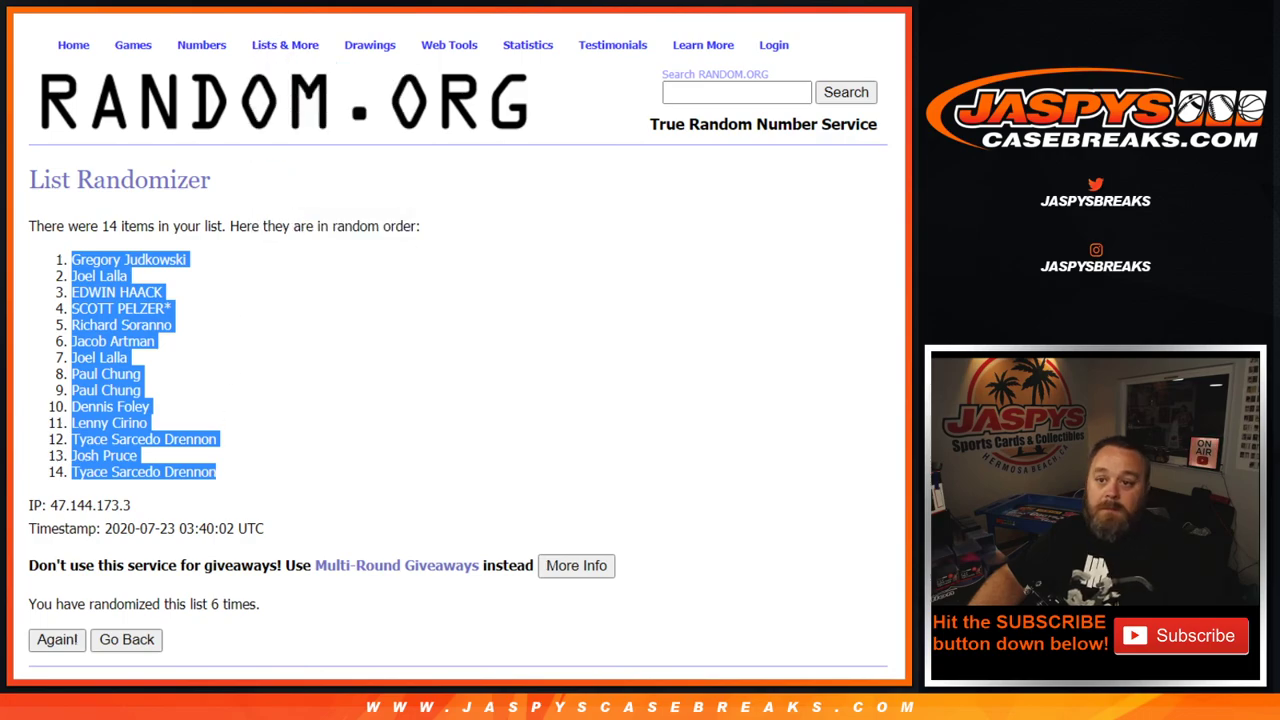
key("ctrl+Tab")
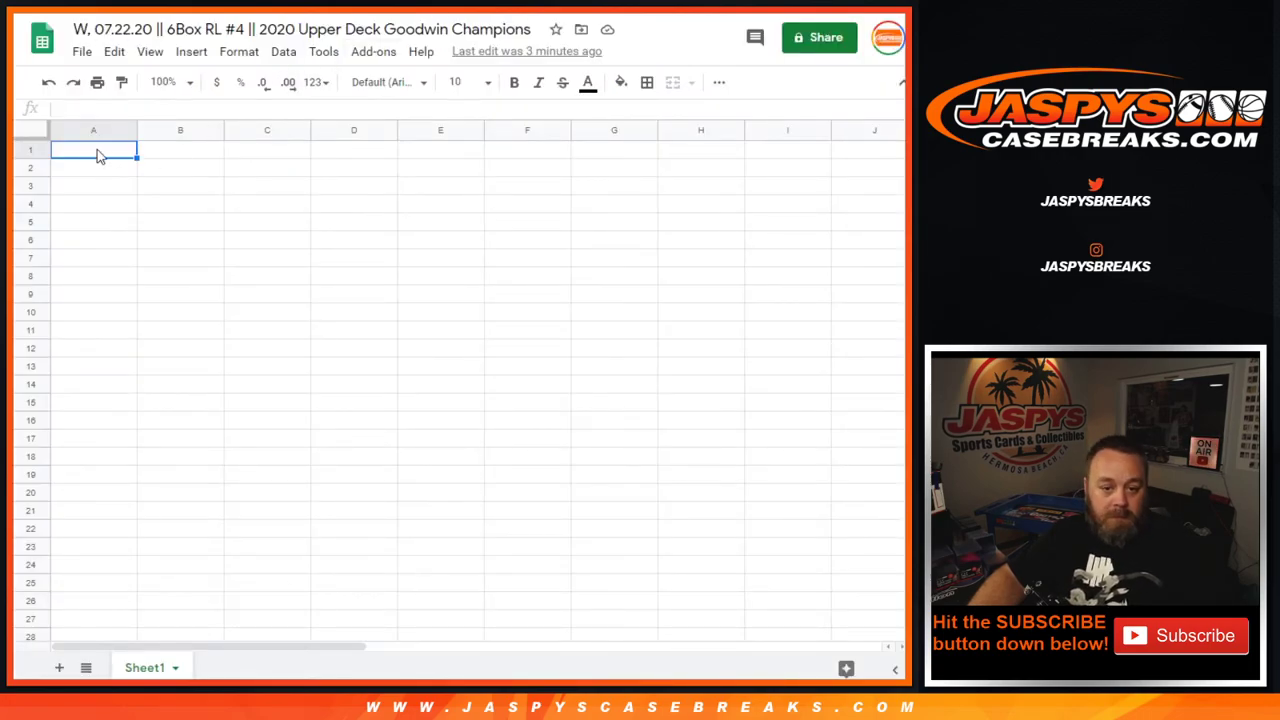
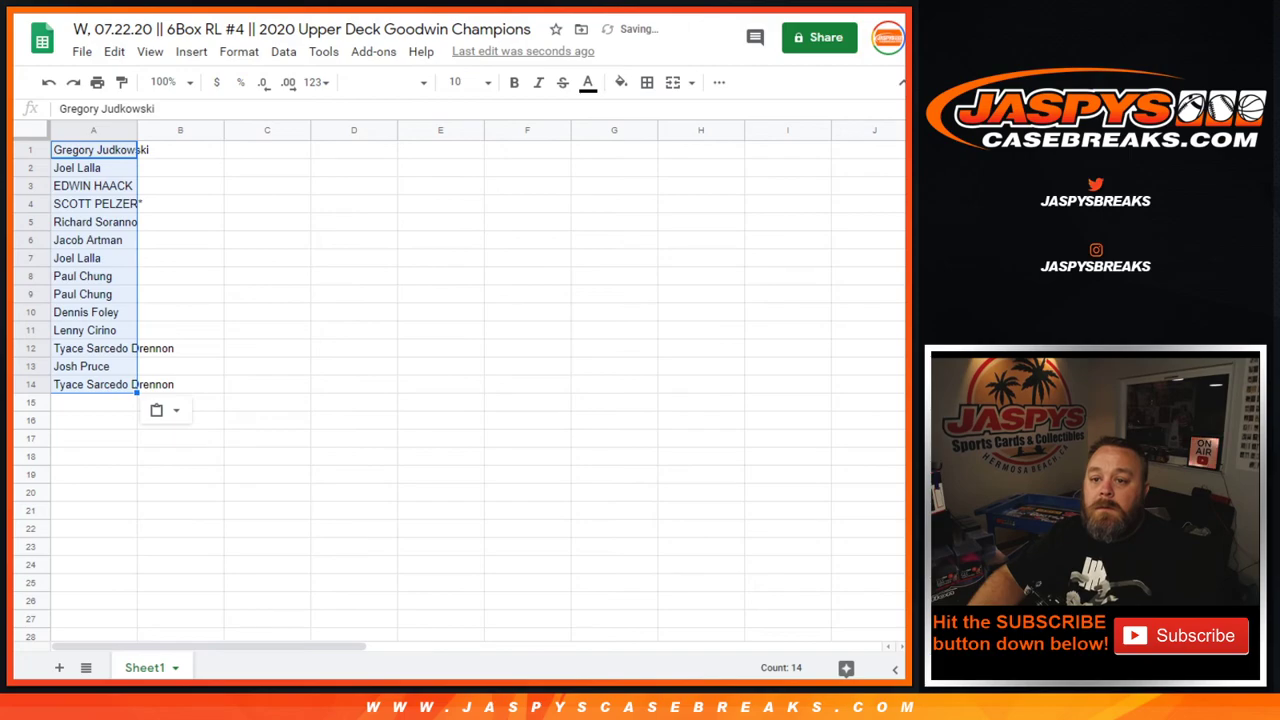
key("ctrl+Tab")
left_click(86, 645)
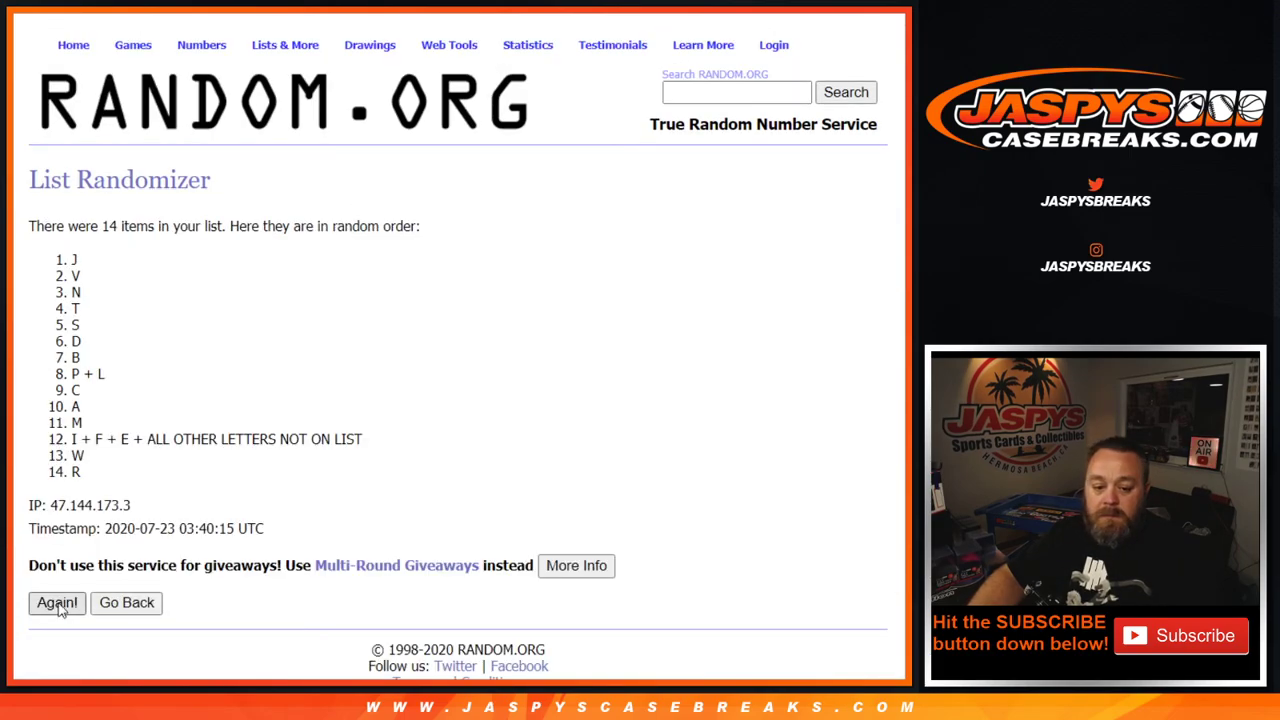
Reshuffle the 14 letter groups until D, W, S, M lead, and copy them
left_click(57, 604)
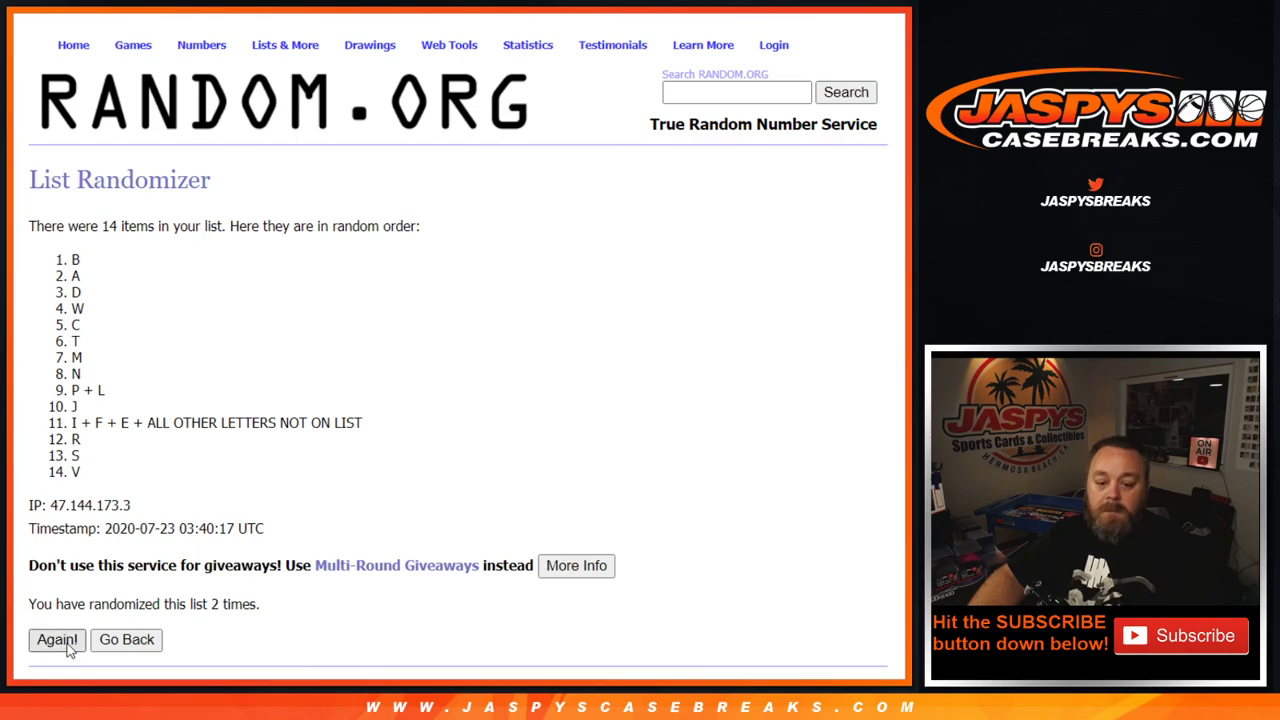
left_click(66, 645)
left_click(66, 645)
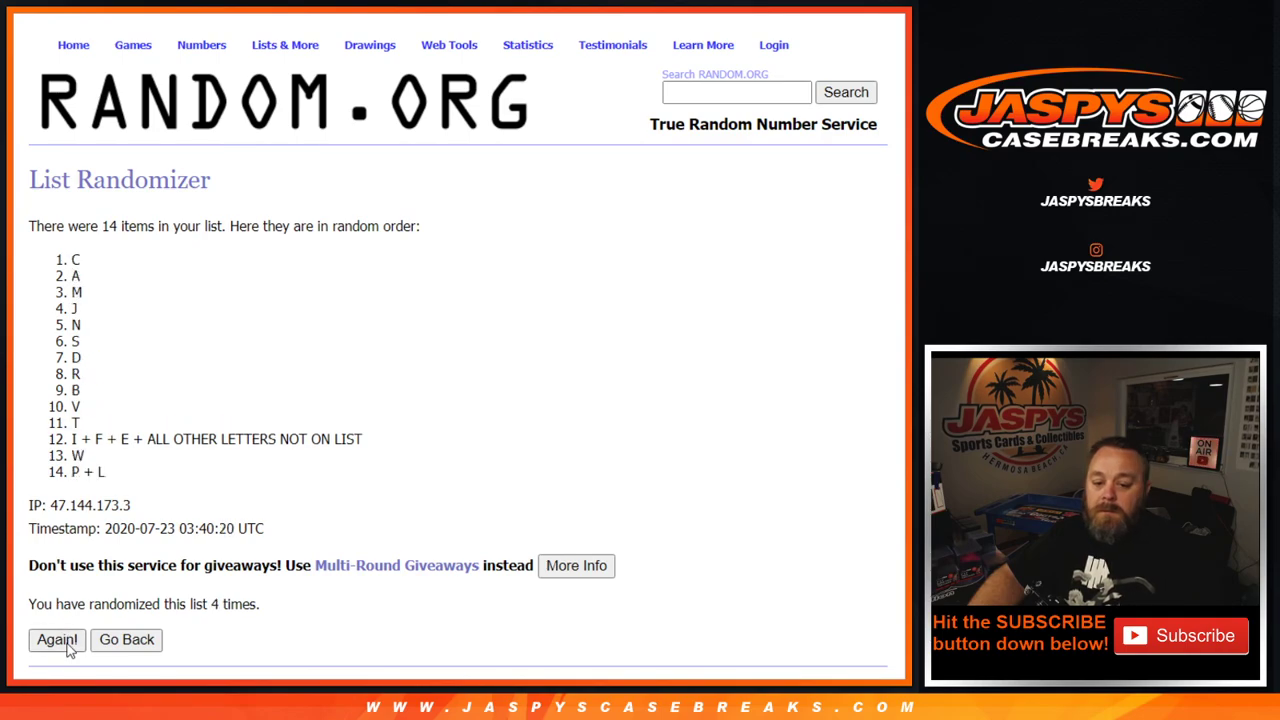
left_click(68, 646)
left_click(68, 645)
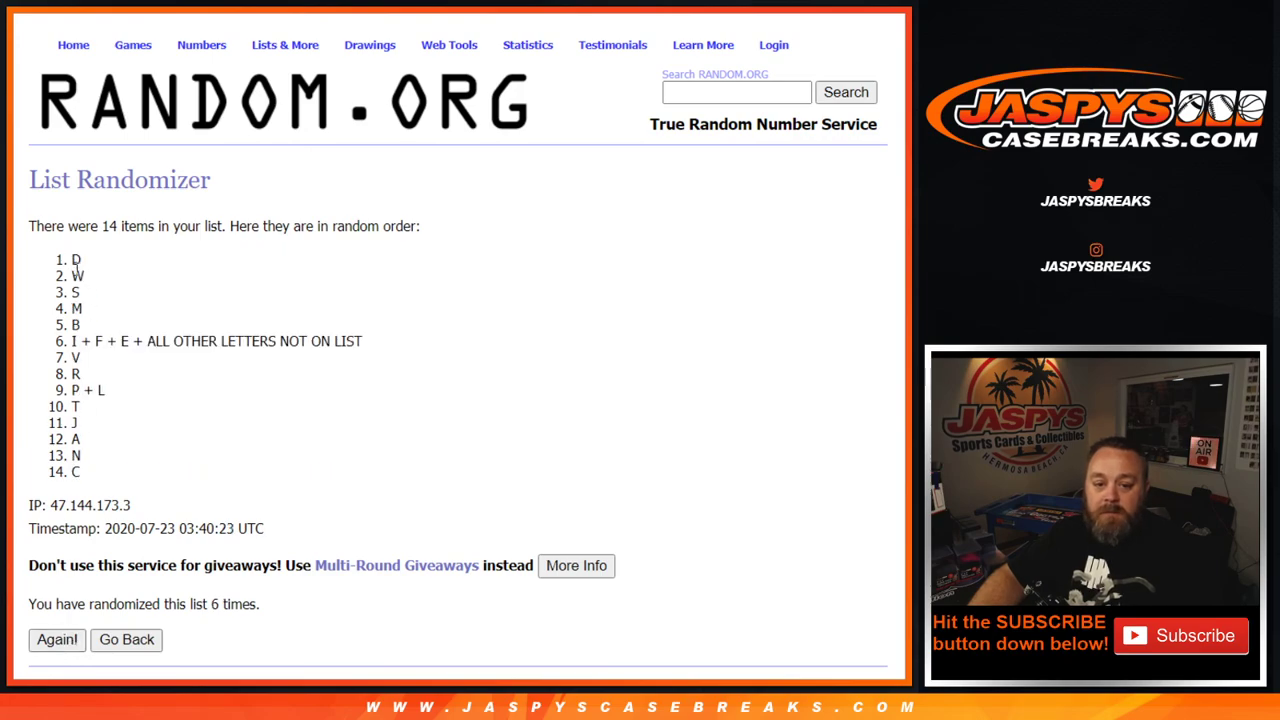
left_click_drag(68, 262, 93, 474)
key("ctrl+c")
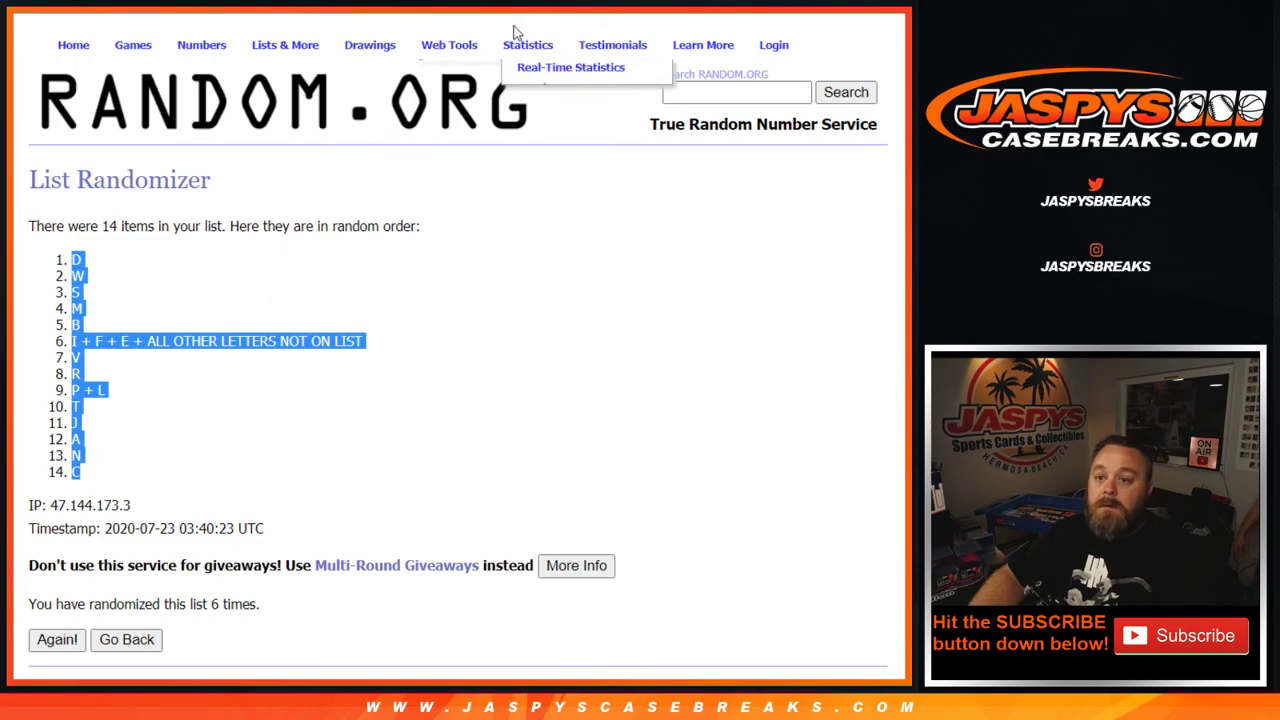
key("ctrl+Tab")
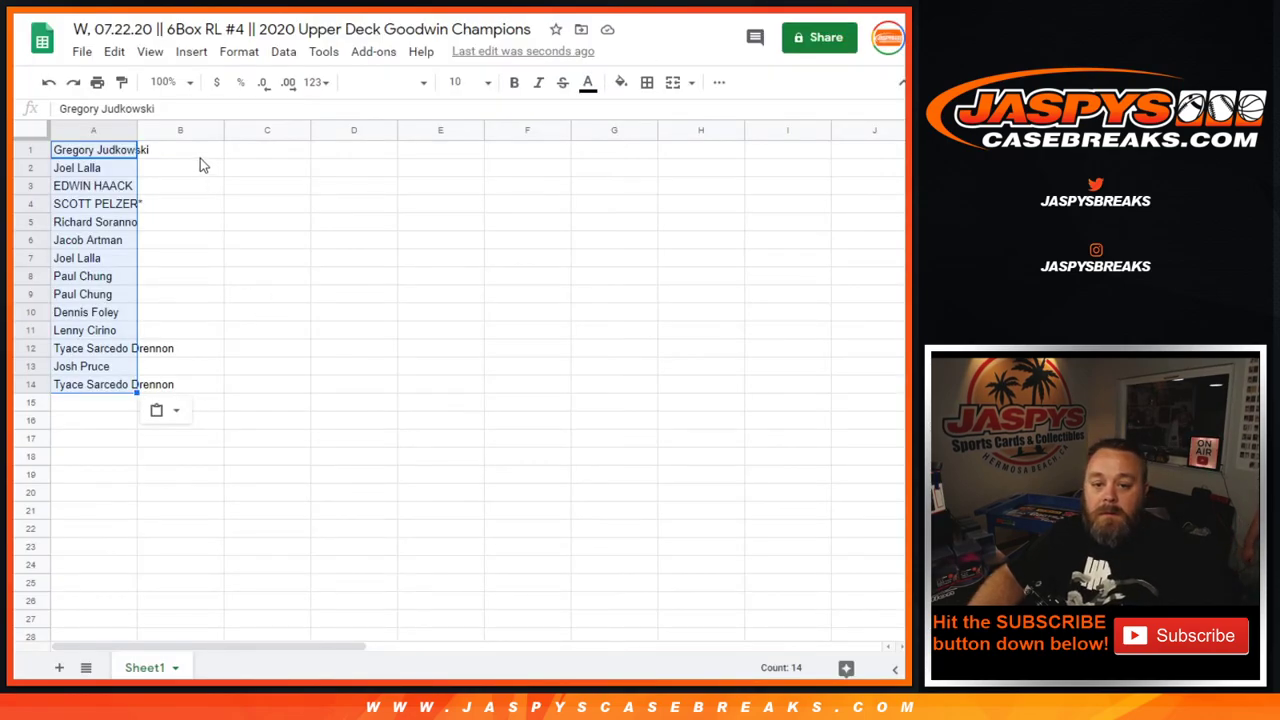
Paste the shuffled letters into column B starting at B1 and auto-fit the columns
left_click(200, 158)
key("ctrl+v")
left_click(283, 203)
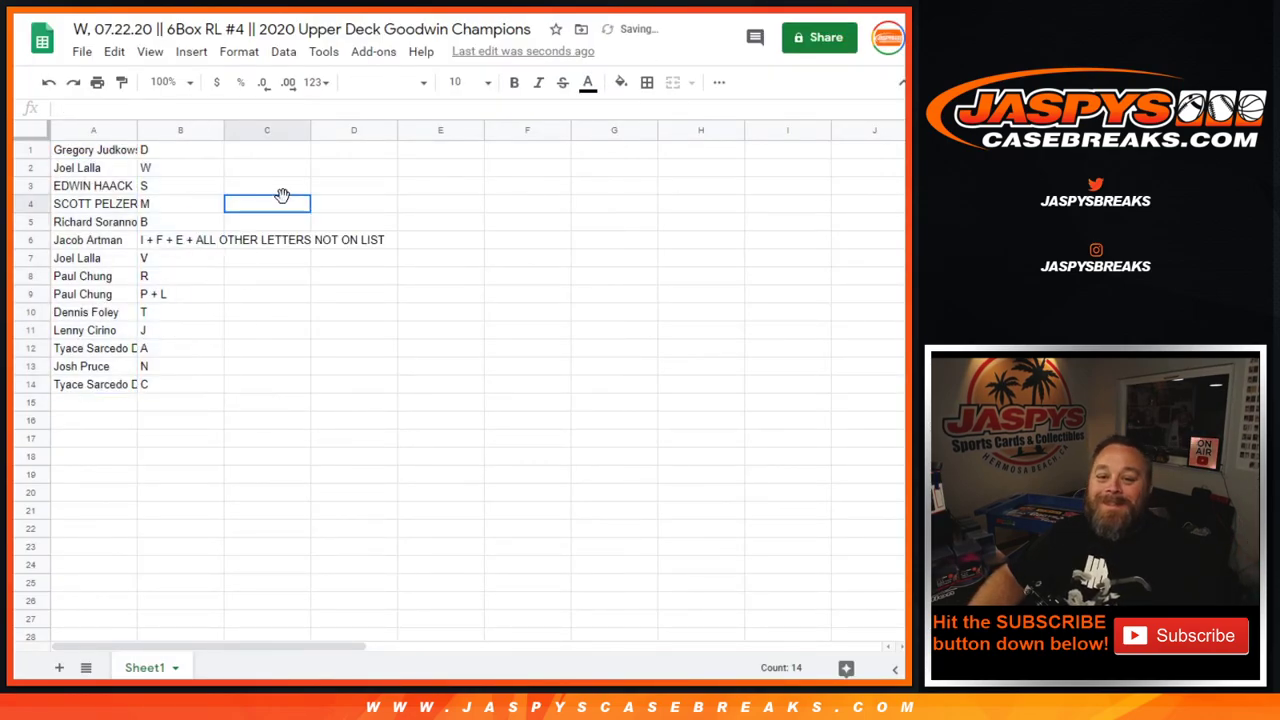
left_click(38, 129)
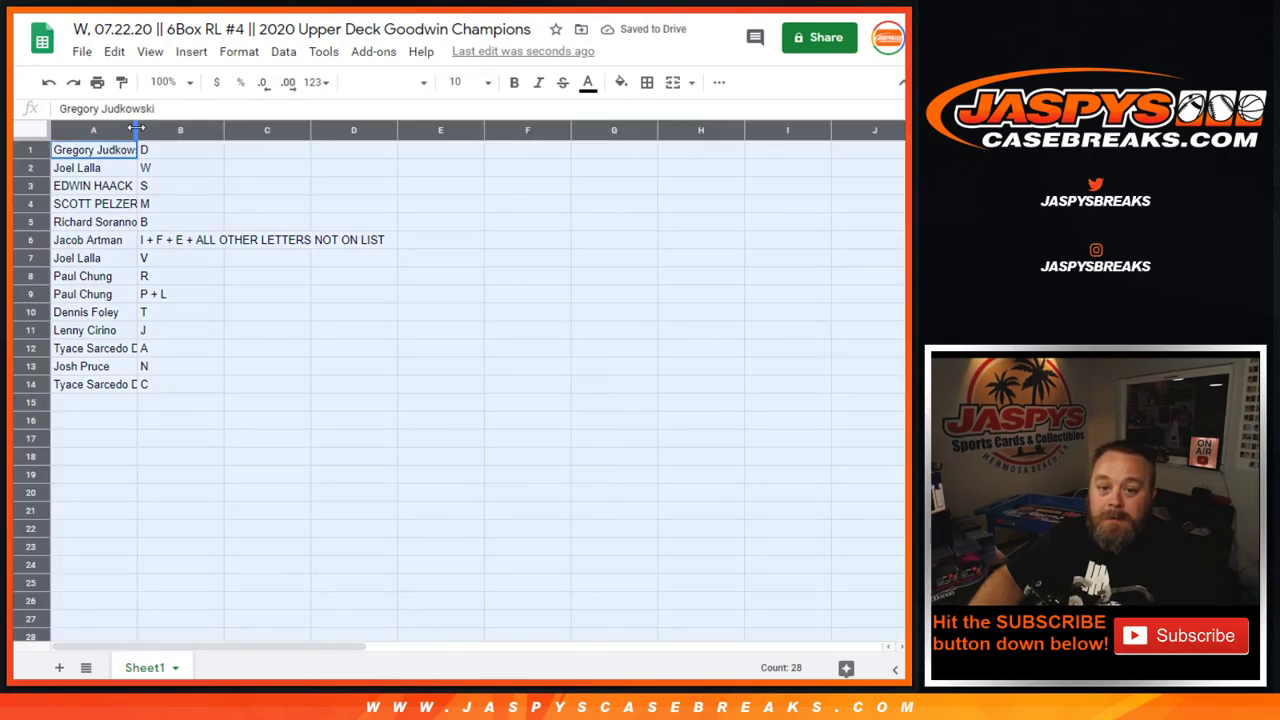
double_click(135, 129)
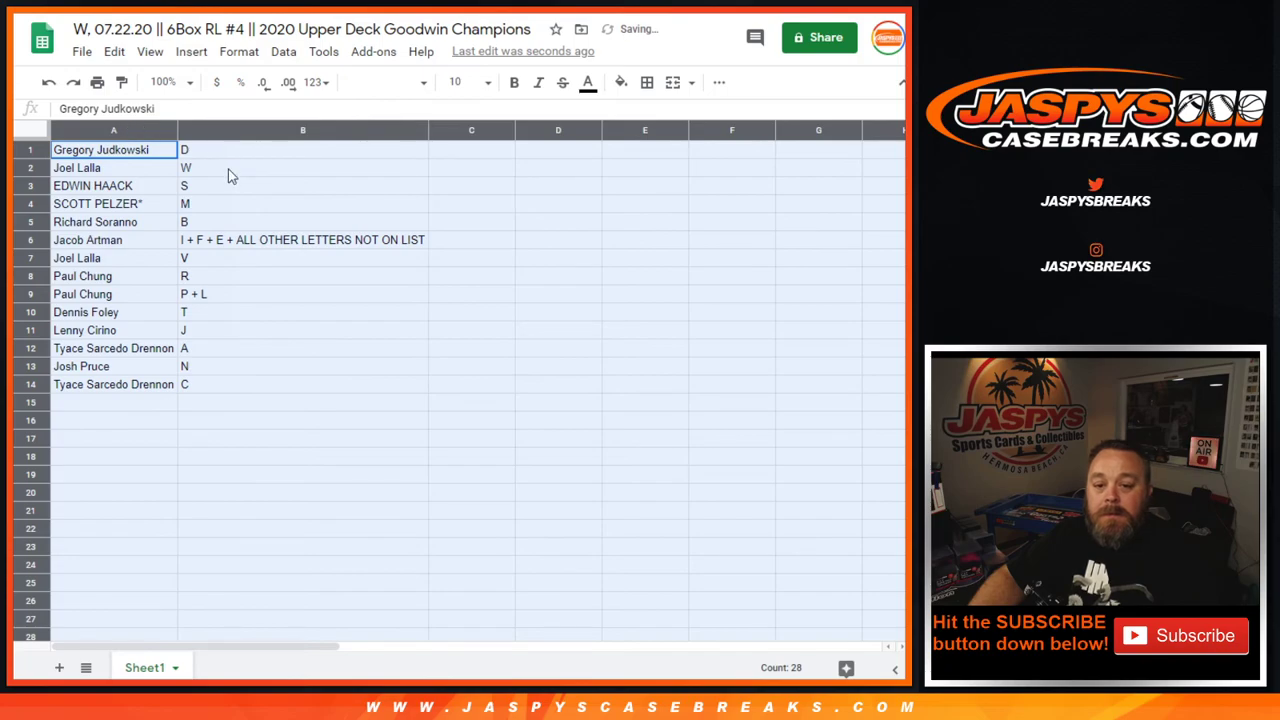
left_click(228, 169)
Give A1:B14 all borders, bold size 14 text, and re-fit the column widths
left_click_drag(146, 152, 313, 389)
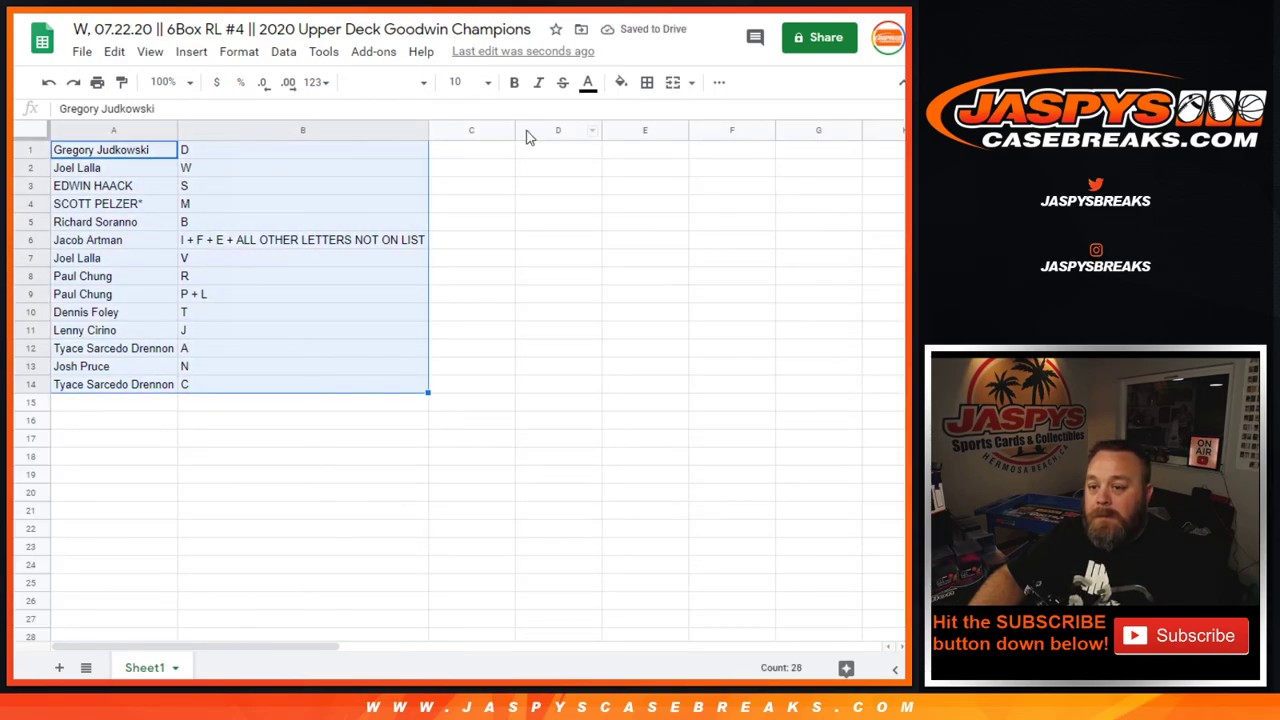
left_click(647, 84)
left_click(653, 117)
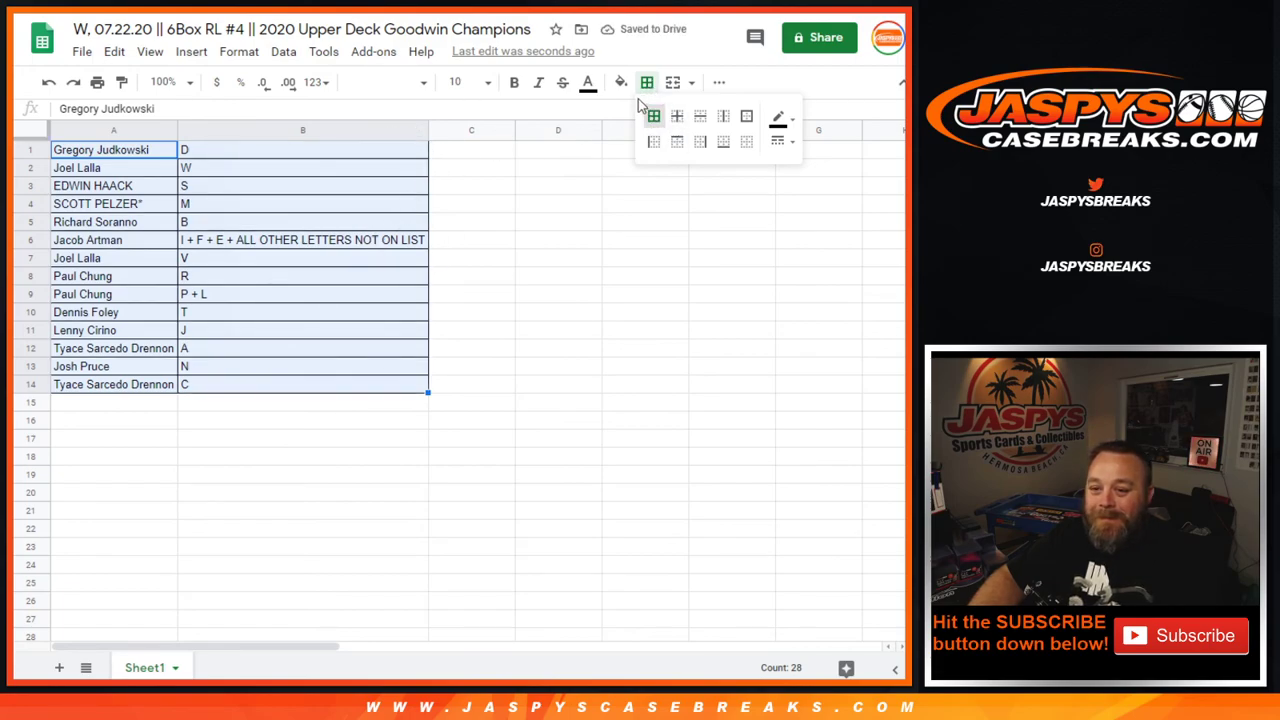
left_click(514, 82)
left_click(487, 82)
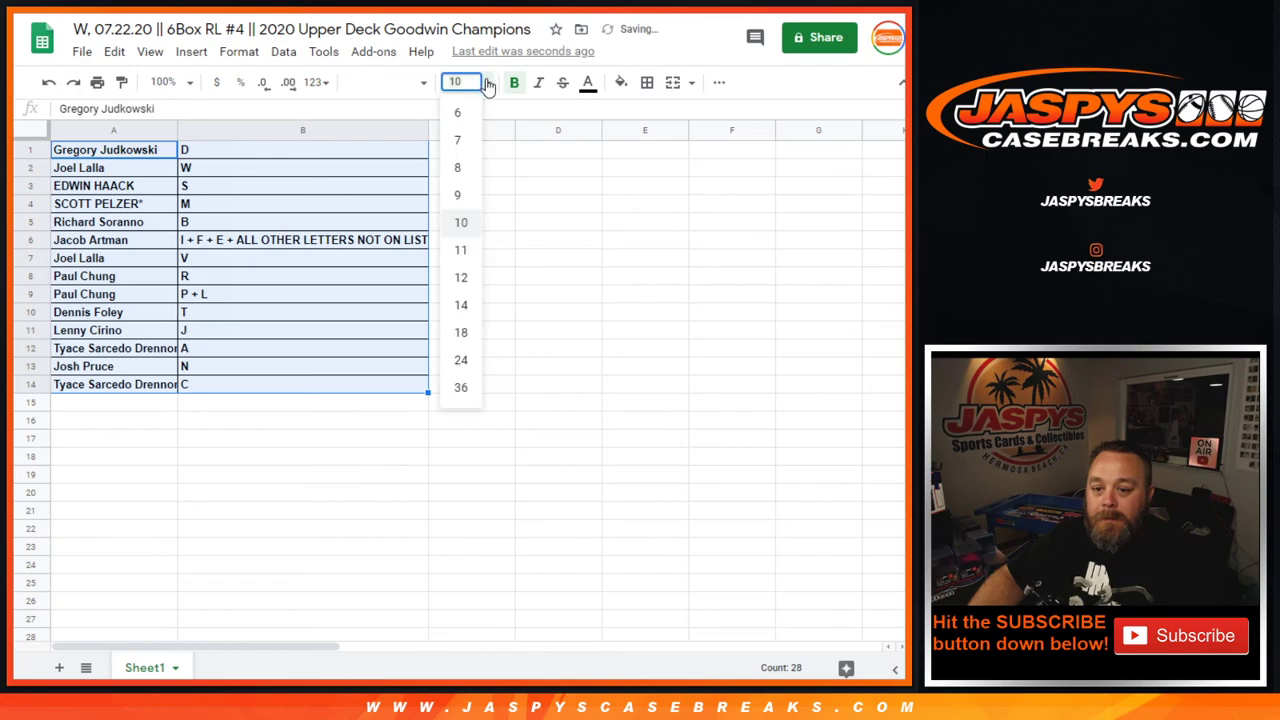
left_click(468, 306)
left_click(328, 389)
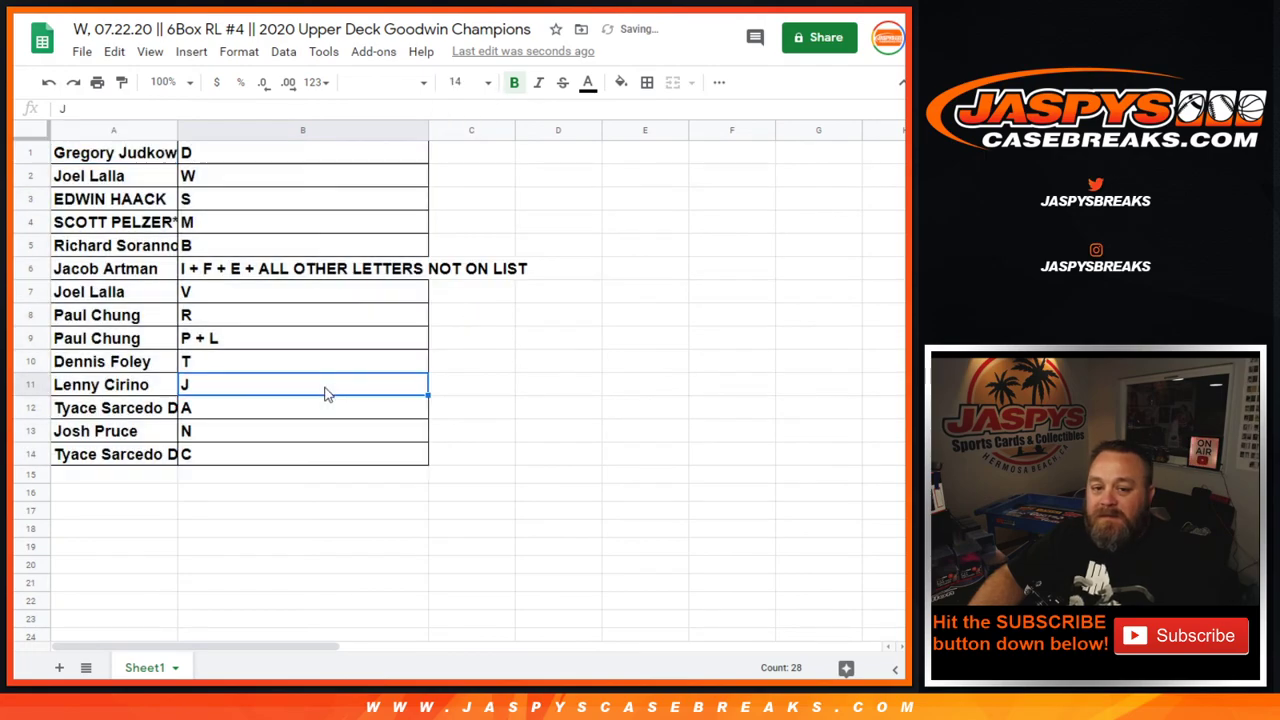
left_click(14, 127)
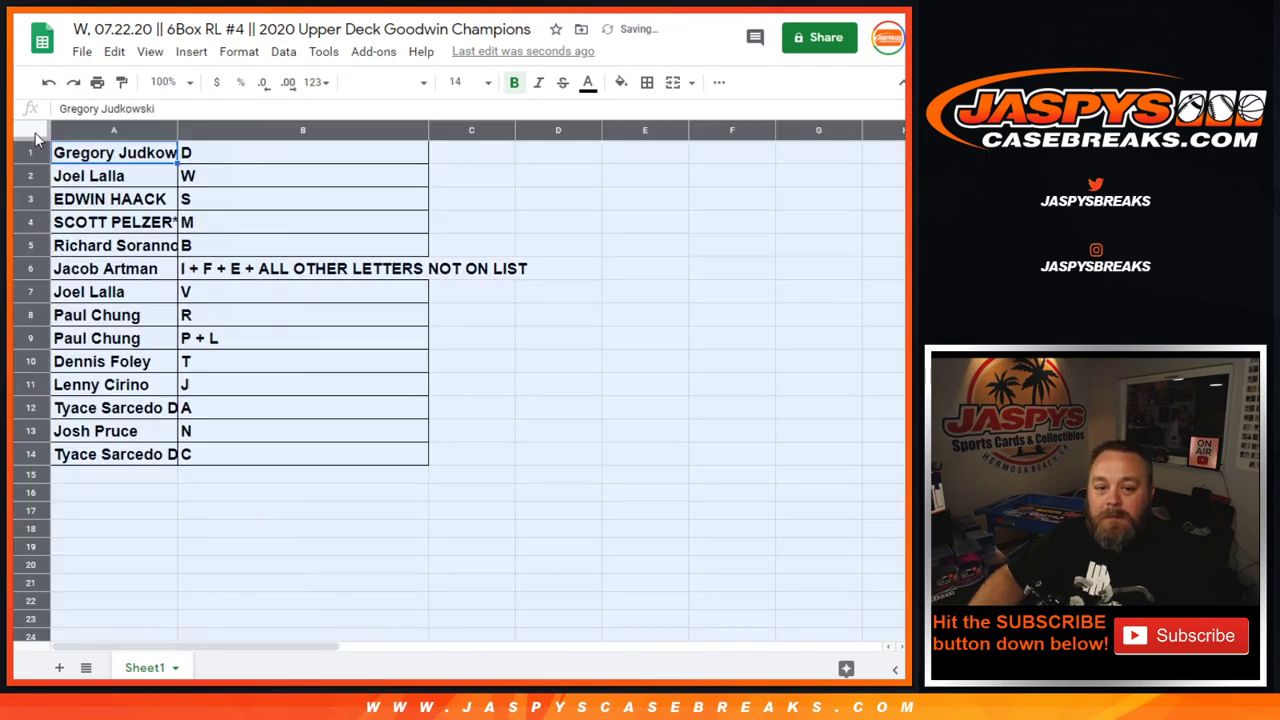
double_click(427, 122)
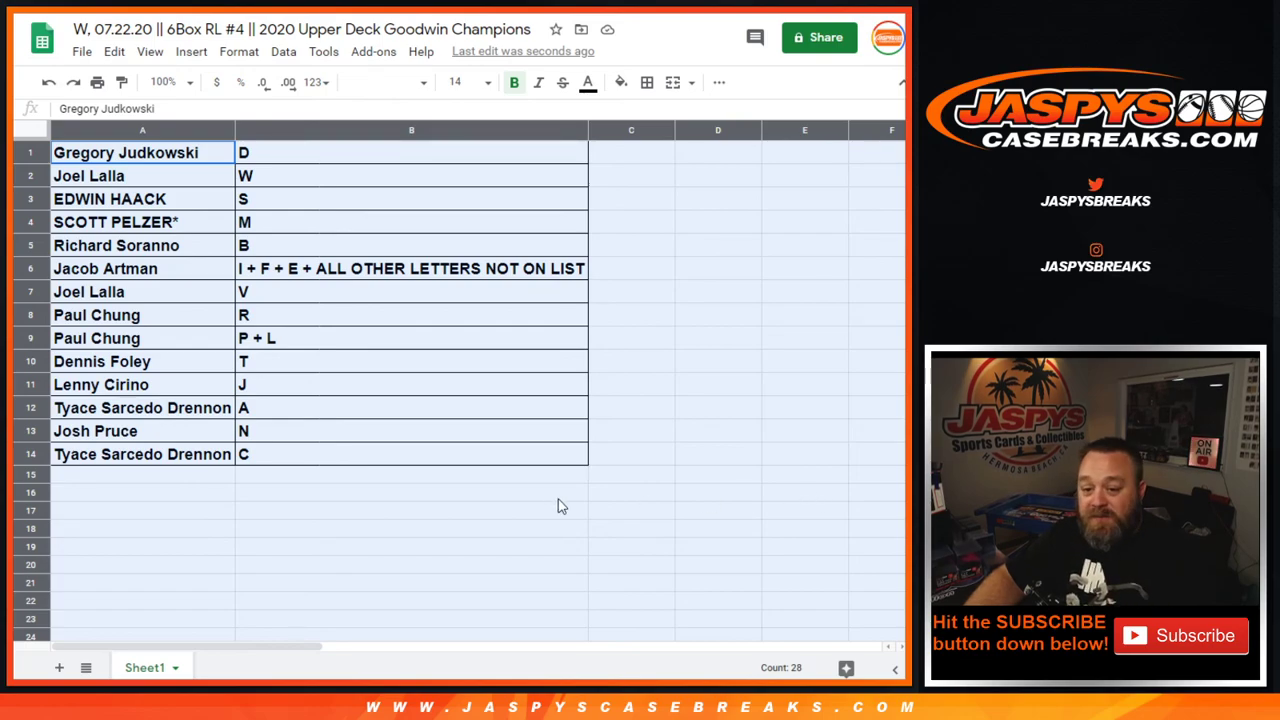
Sort the sheet A to Z by the letter groups in column B
left_click(153, 157)
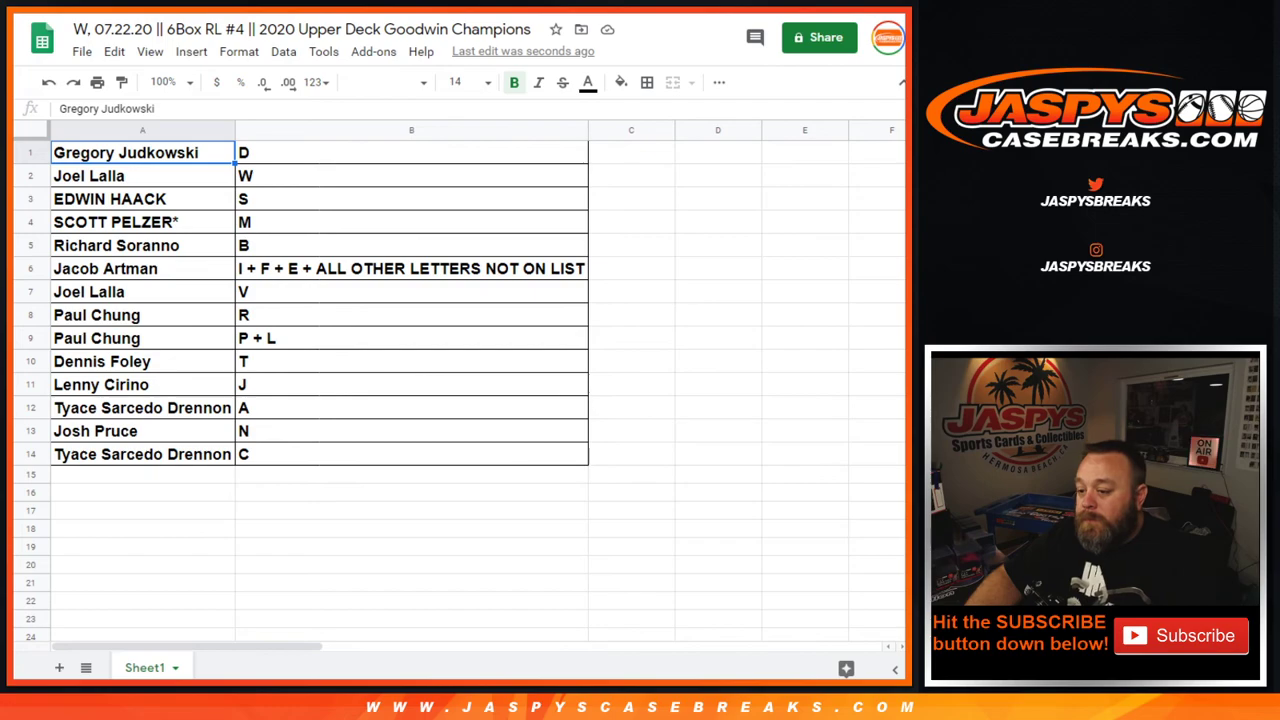
left_click(268, 131)
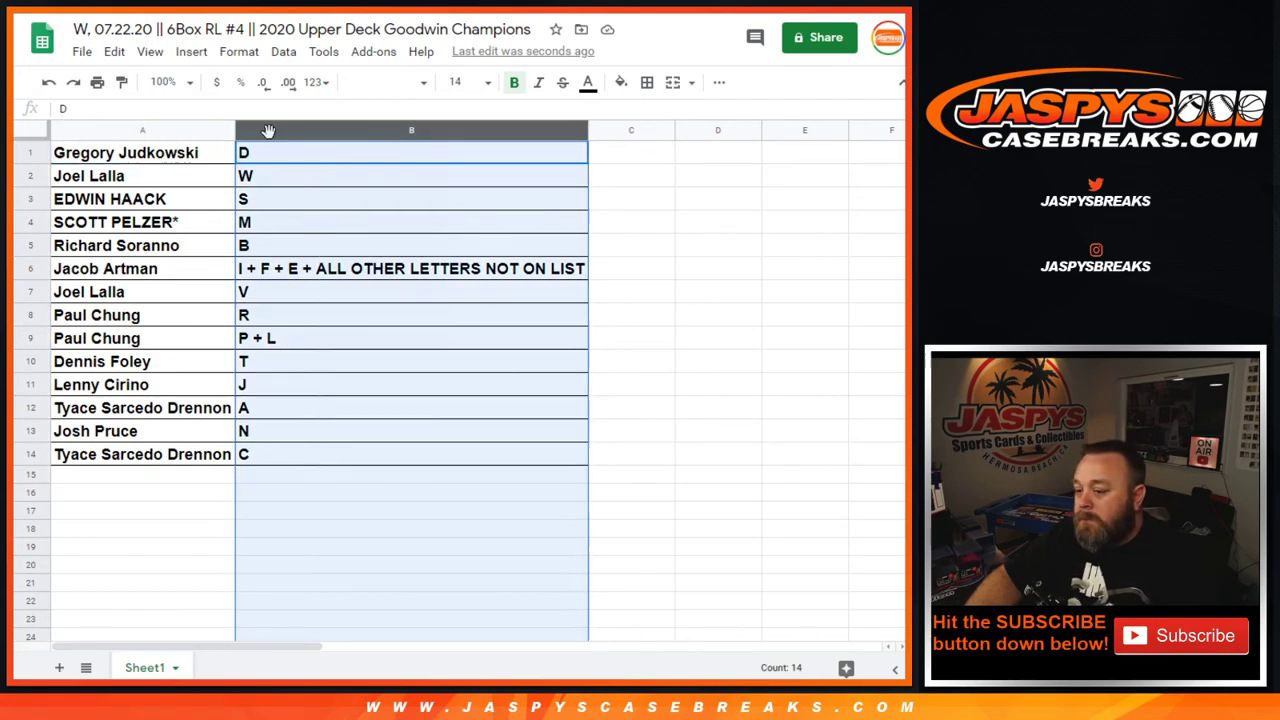
left_click(578, 136)
left_click(655, 456)
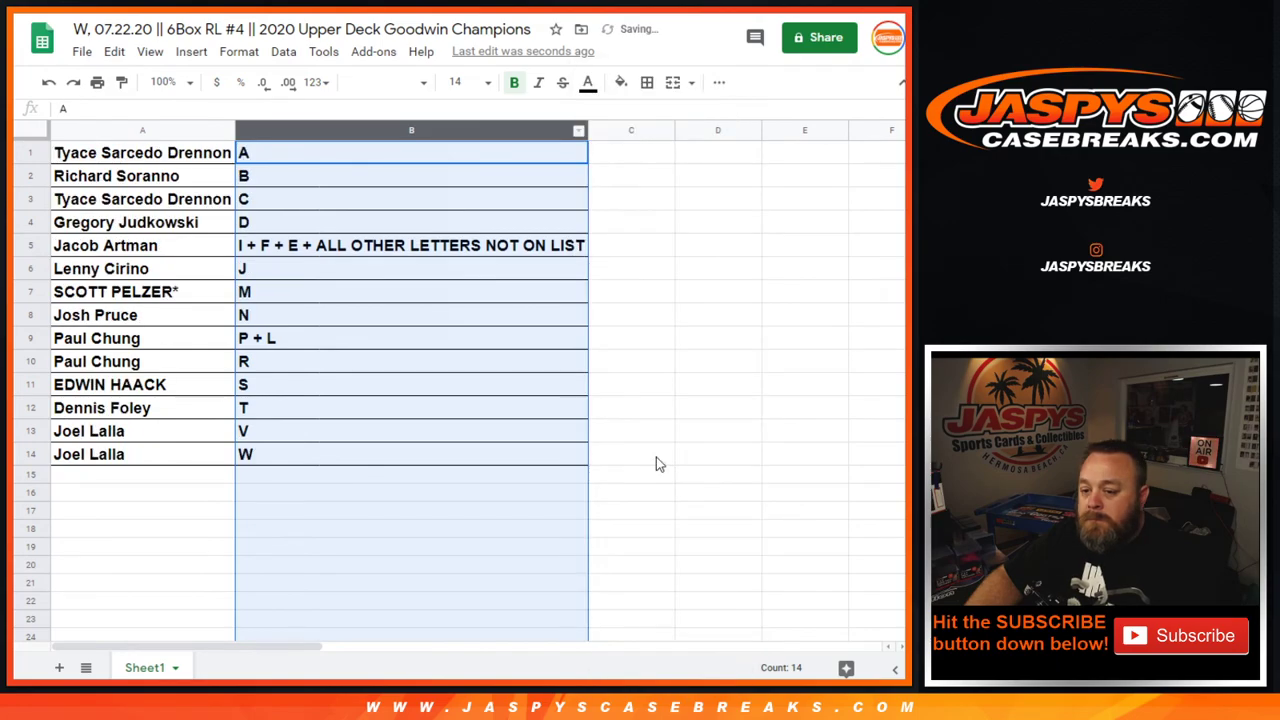
left_click(303, 363)
left_click(142, 291)
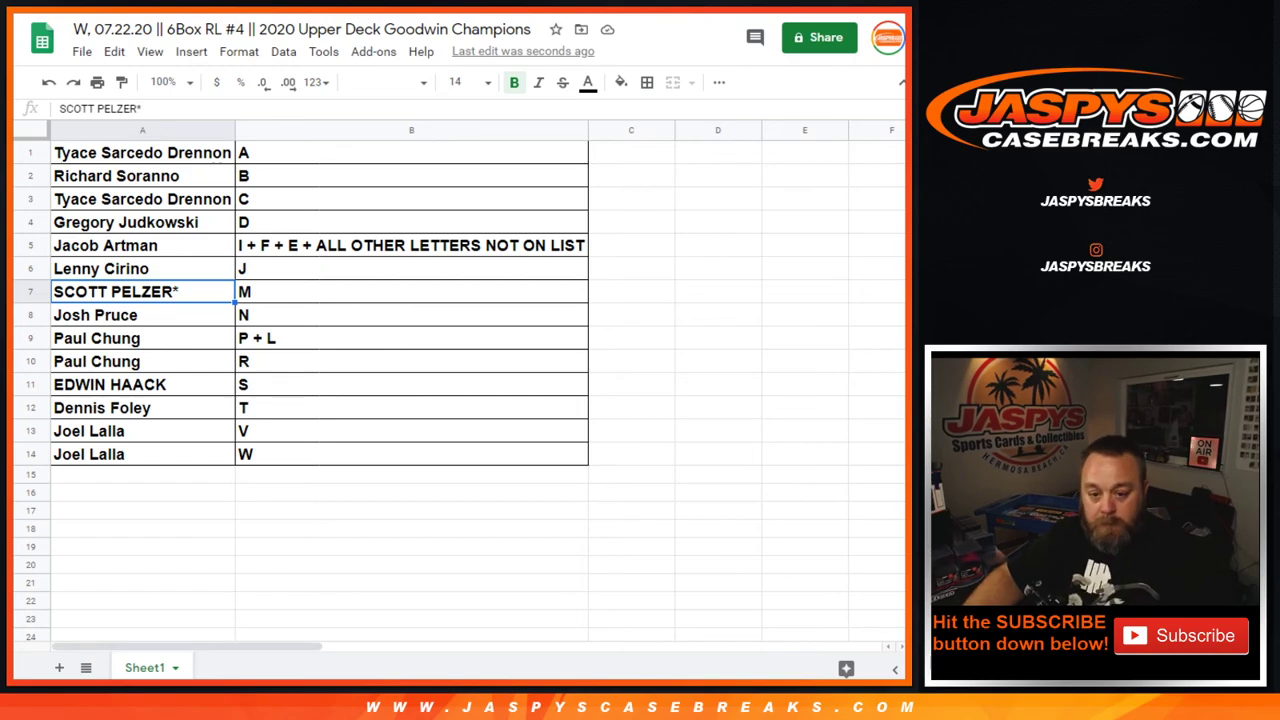
Print the sorted table in portrait orientation with the workbook title as header
left_click(82, 53)
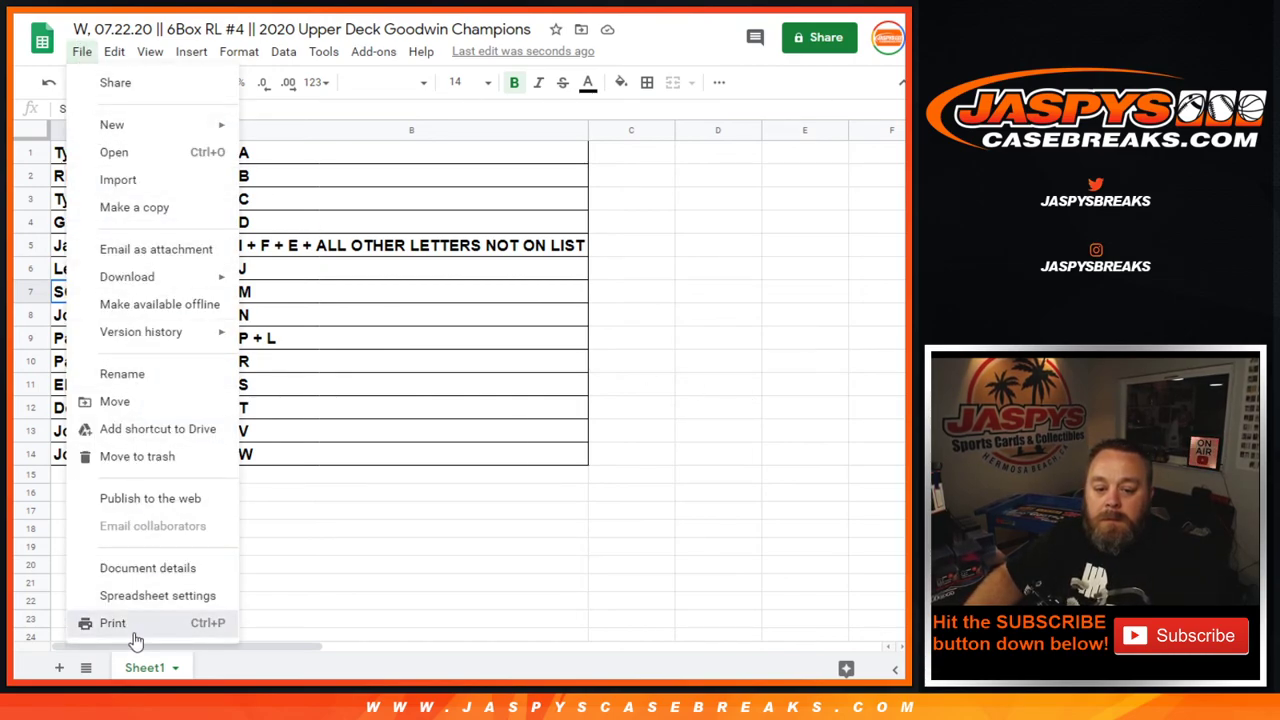
left_click(134, 633)
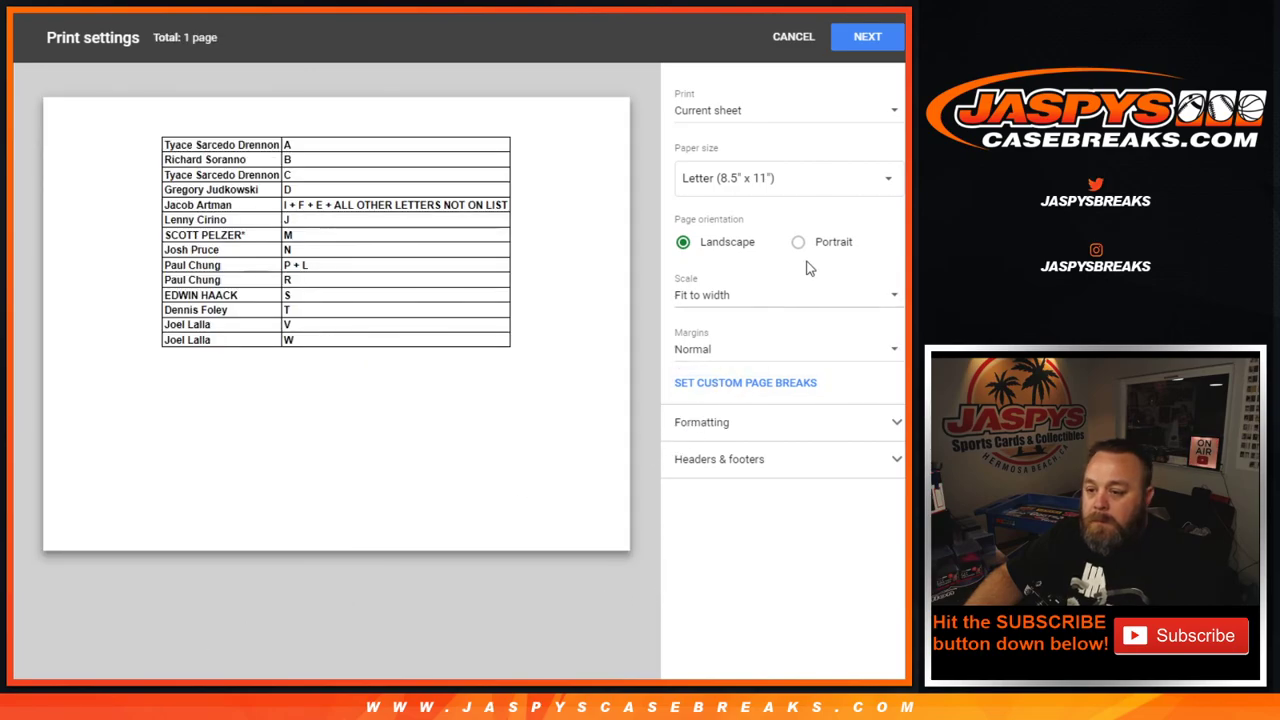
left_click(798, 242)
left_click(858, 459)
left_click(682, 526)
left_click(862, 37)
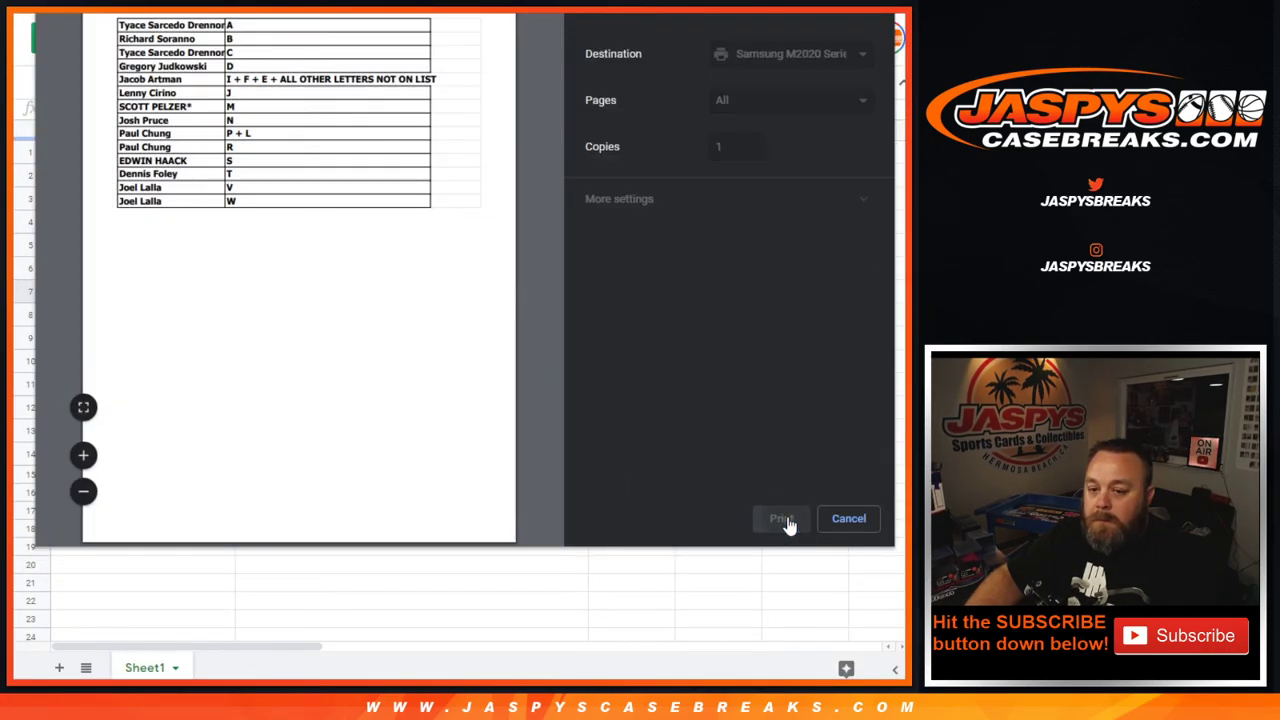
left_click(789, 522)
left_click(222, 130)
right_click(224, 130)
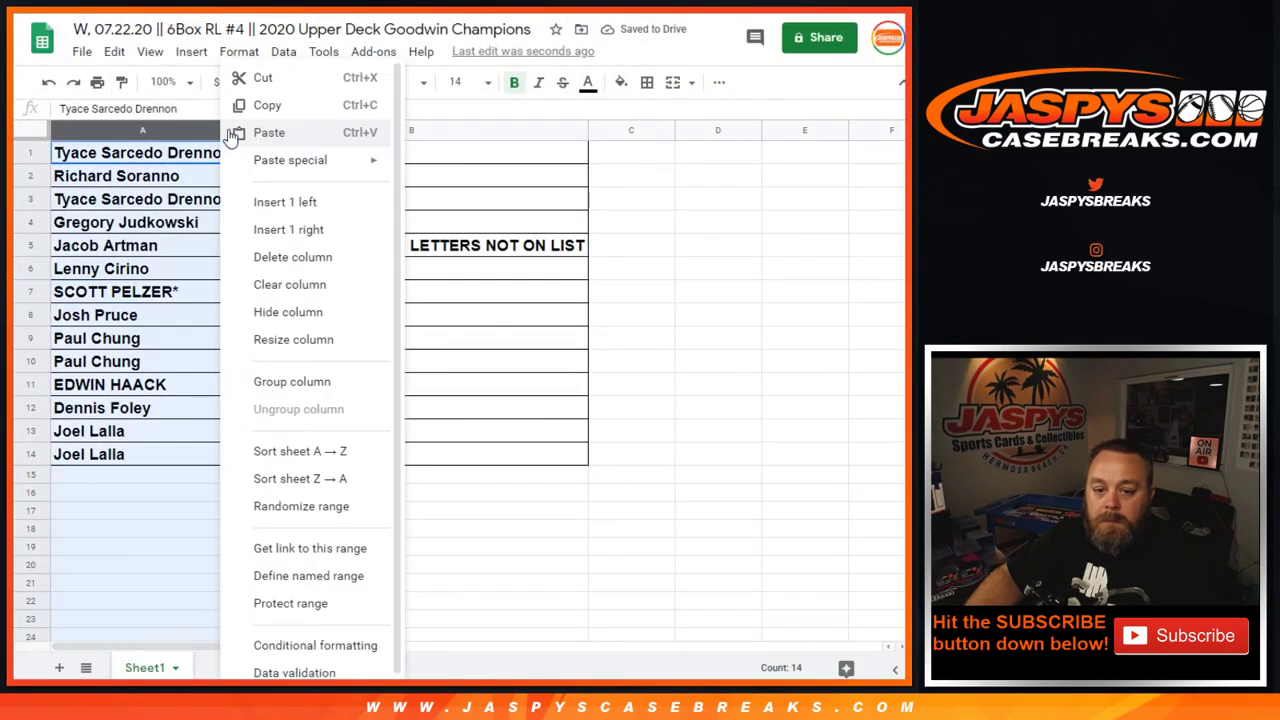
Sort the rows A to Z by name and download the sheet as breaklables.csv
left_click(334, 450)
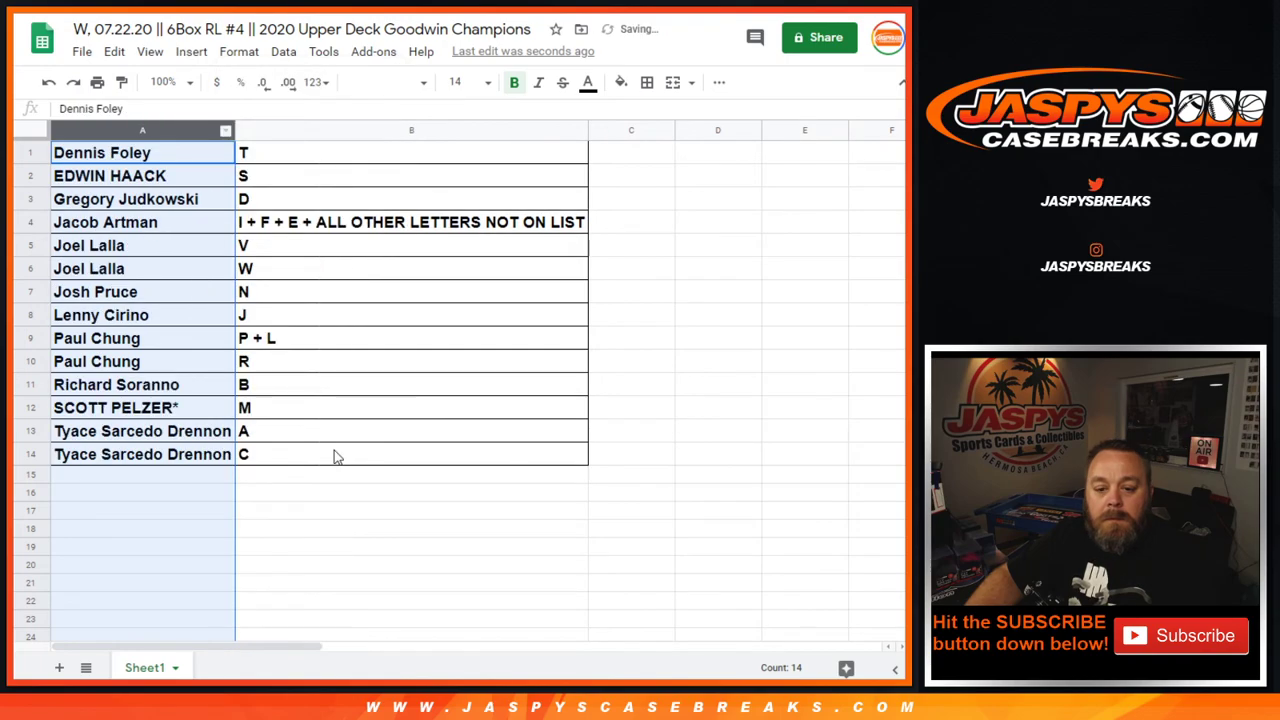
left_click(82, 51)
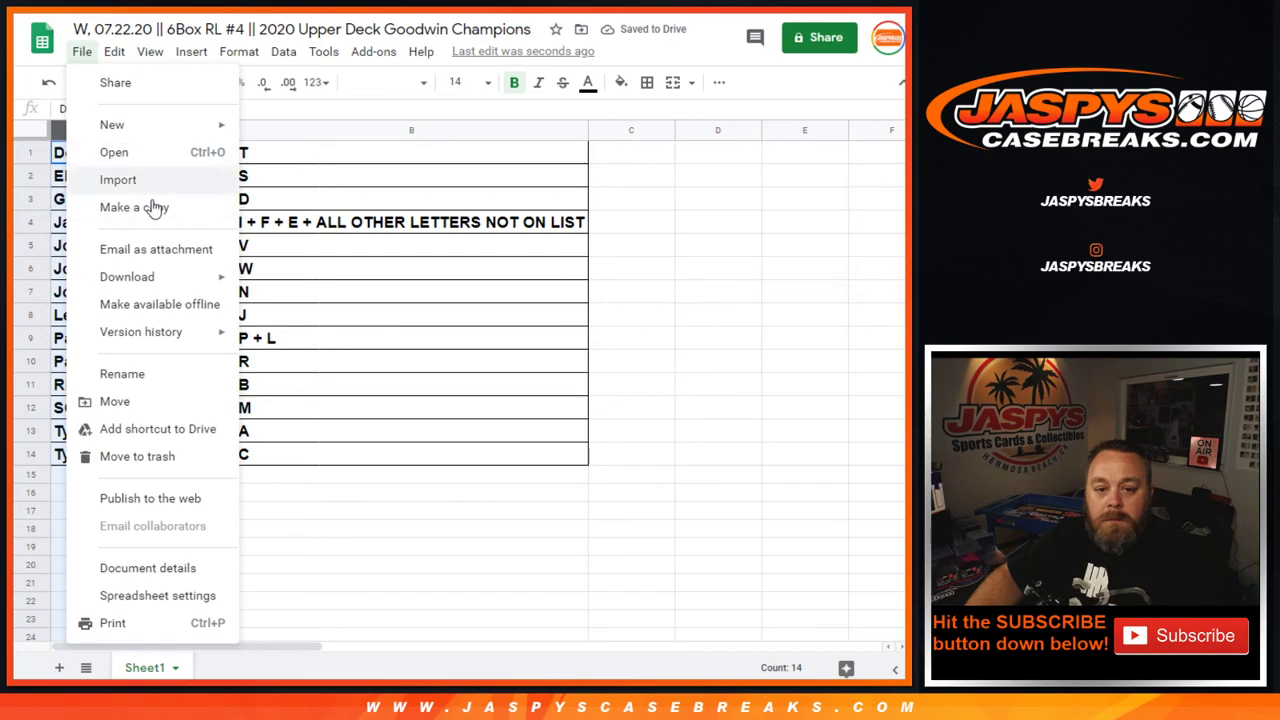
mouse_move(143, 277)
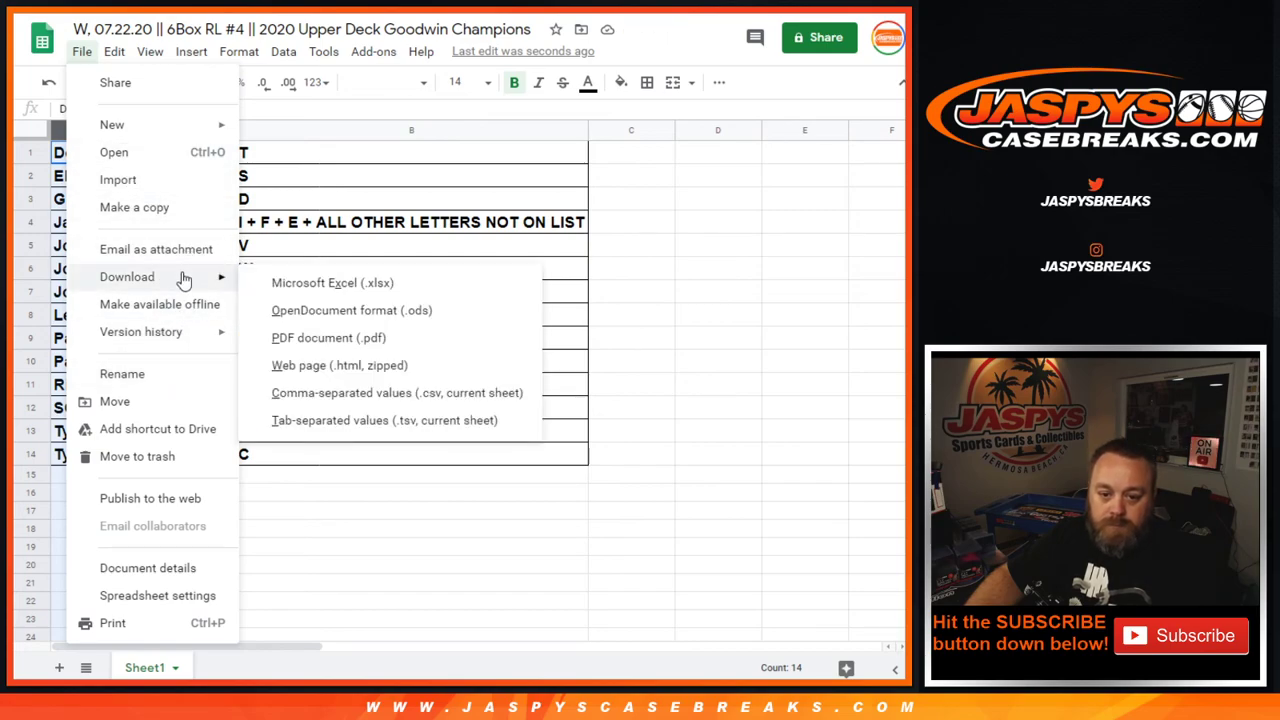
left_click(313, 394)
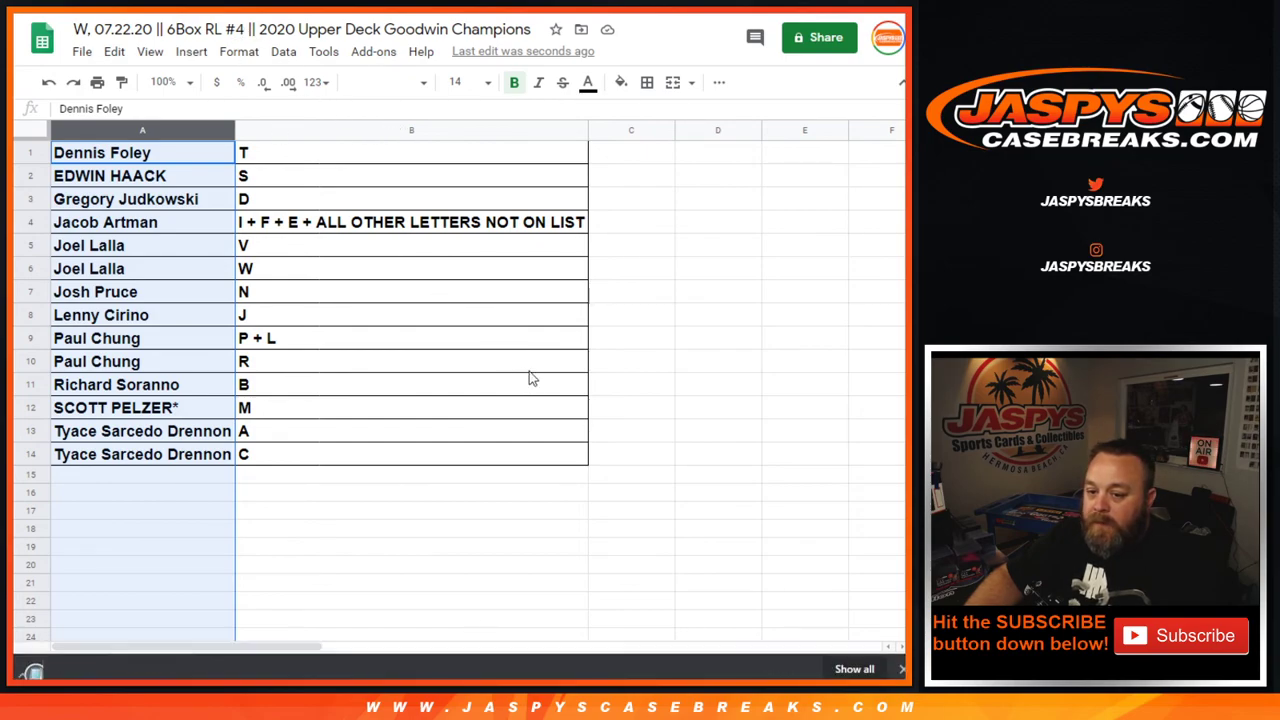
left_click(901, 663)
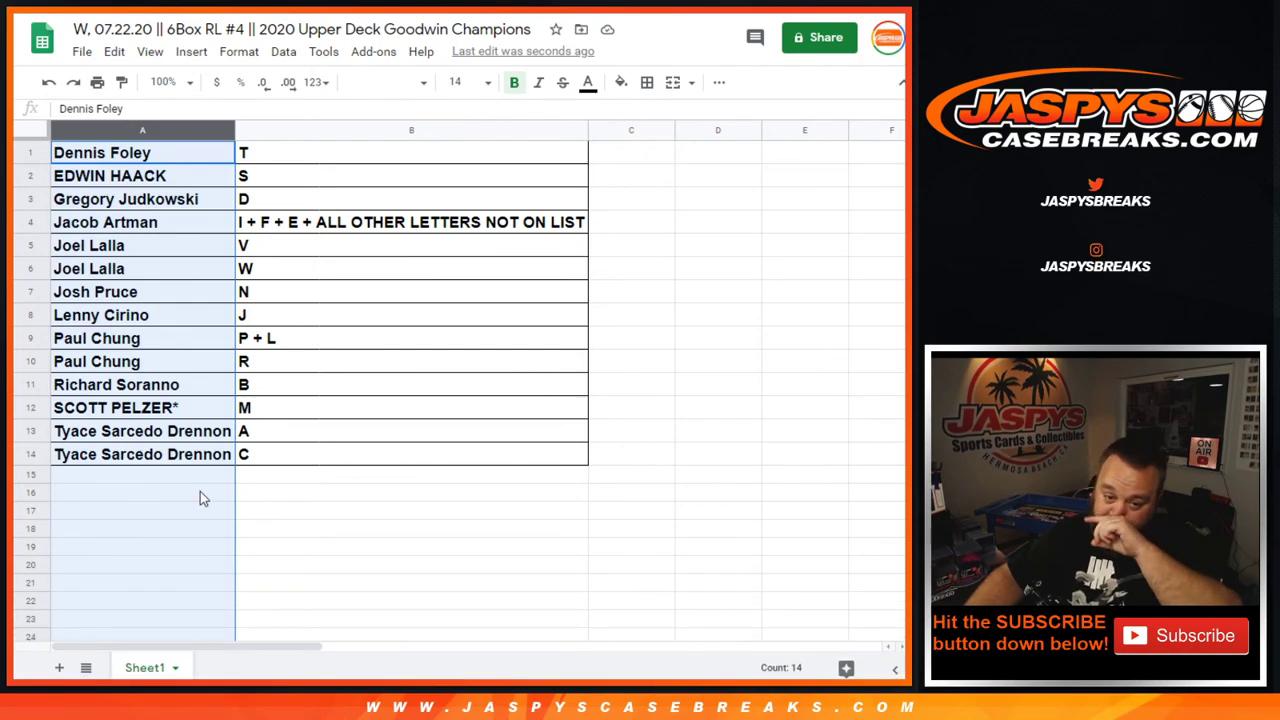
left_click(310, 272)
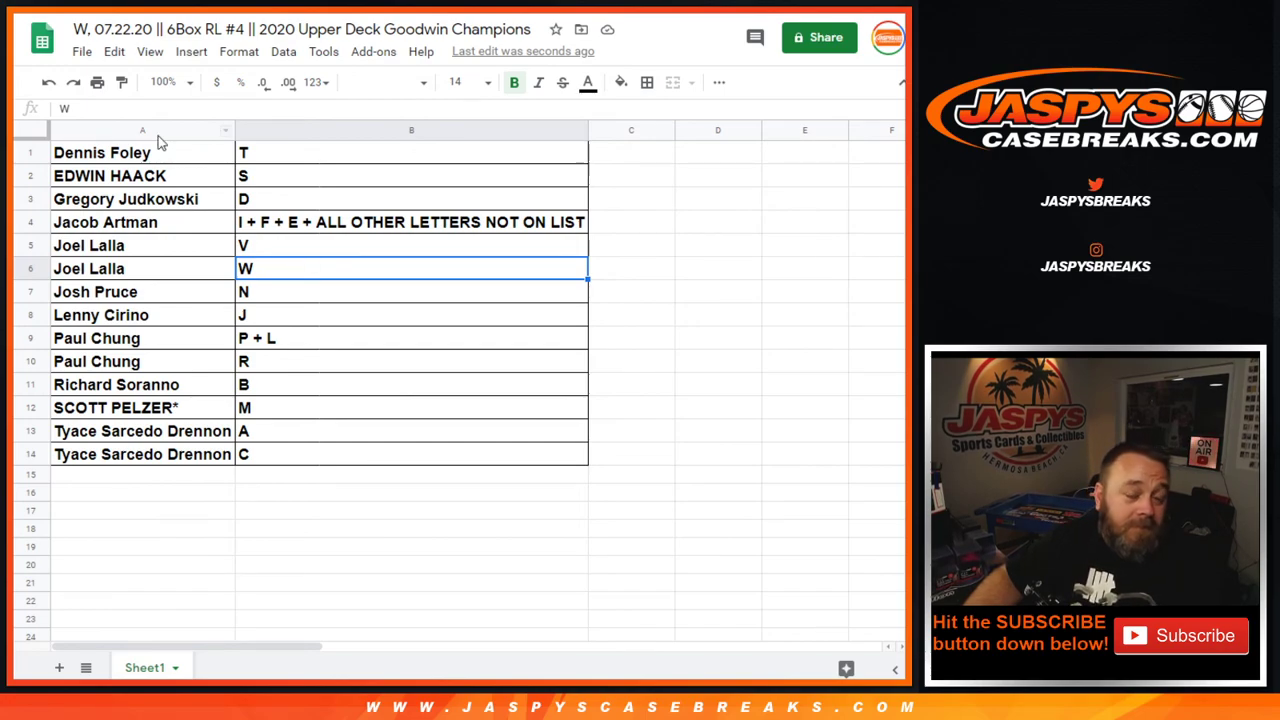
left_click(187, 162)
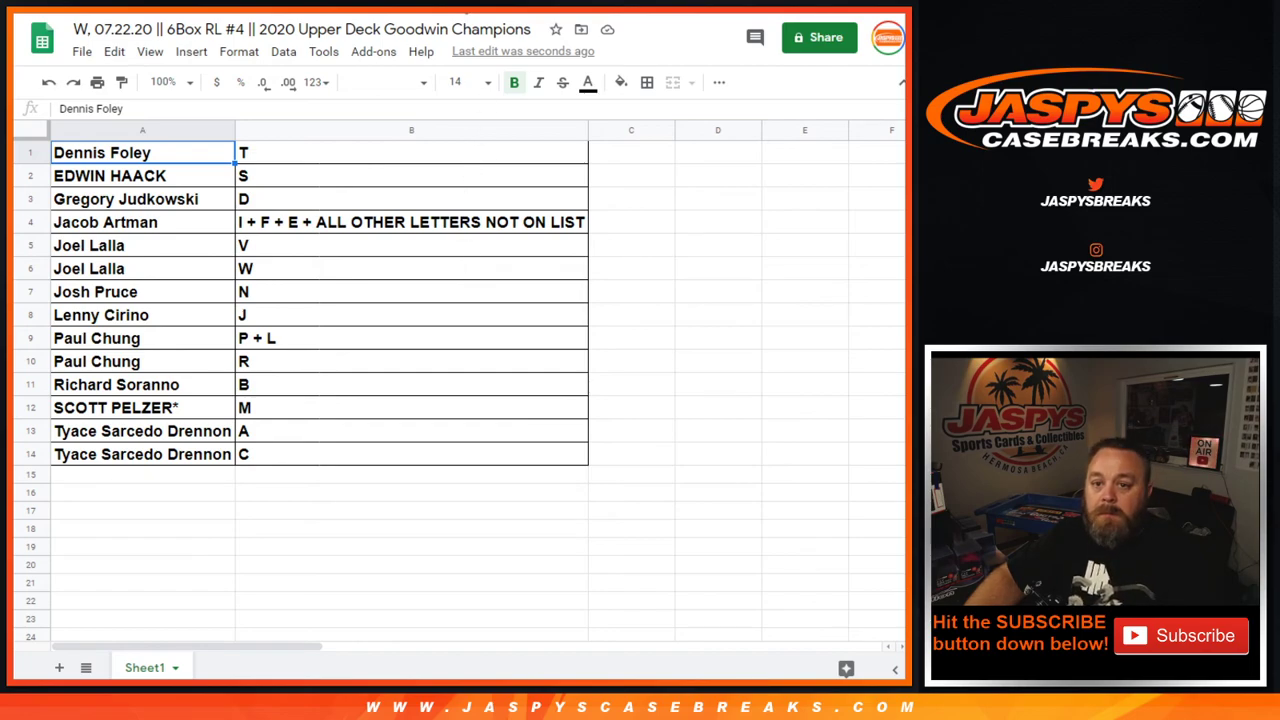
double_click(320, 29)
left_click(303, 29)
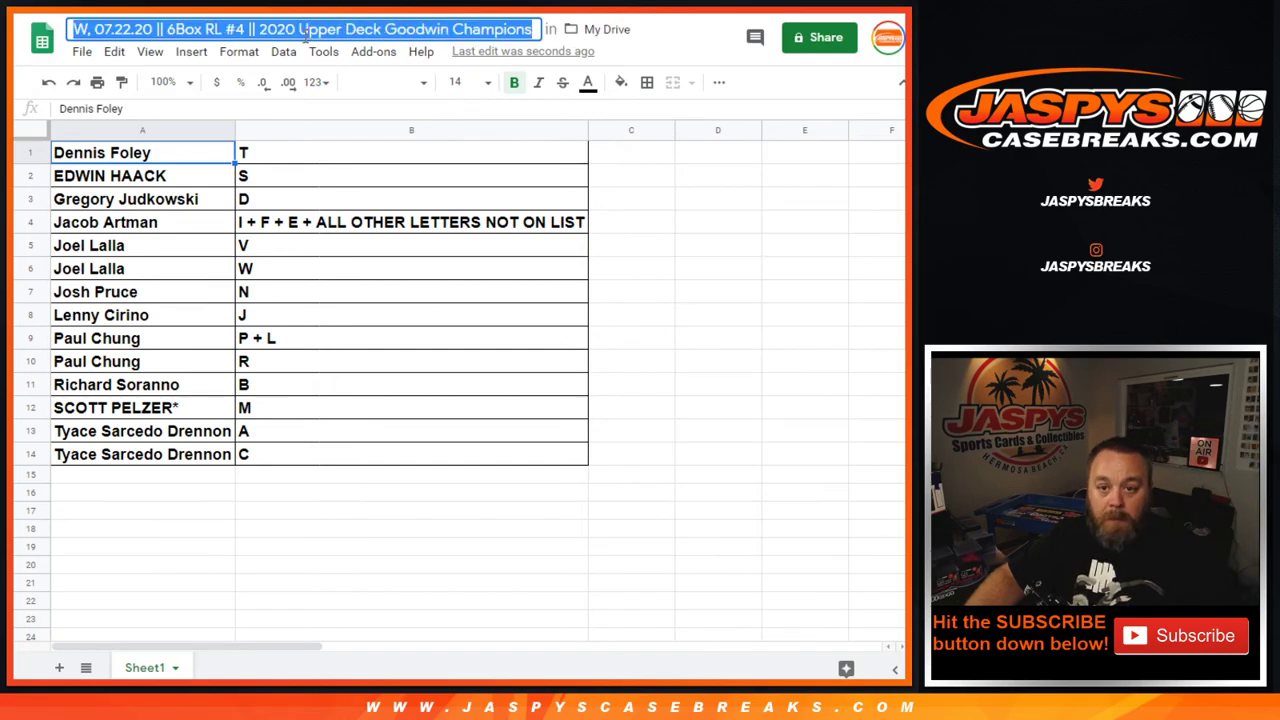
key("Return")
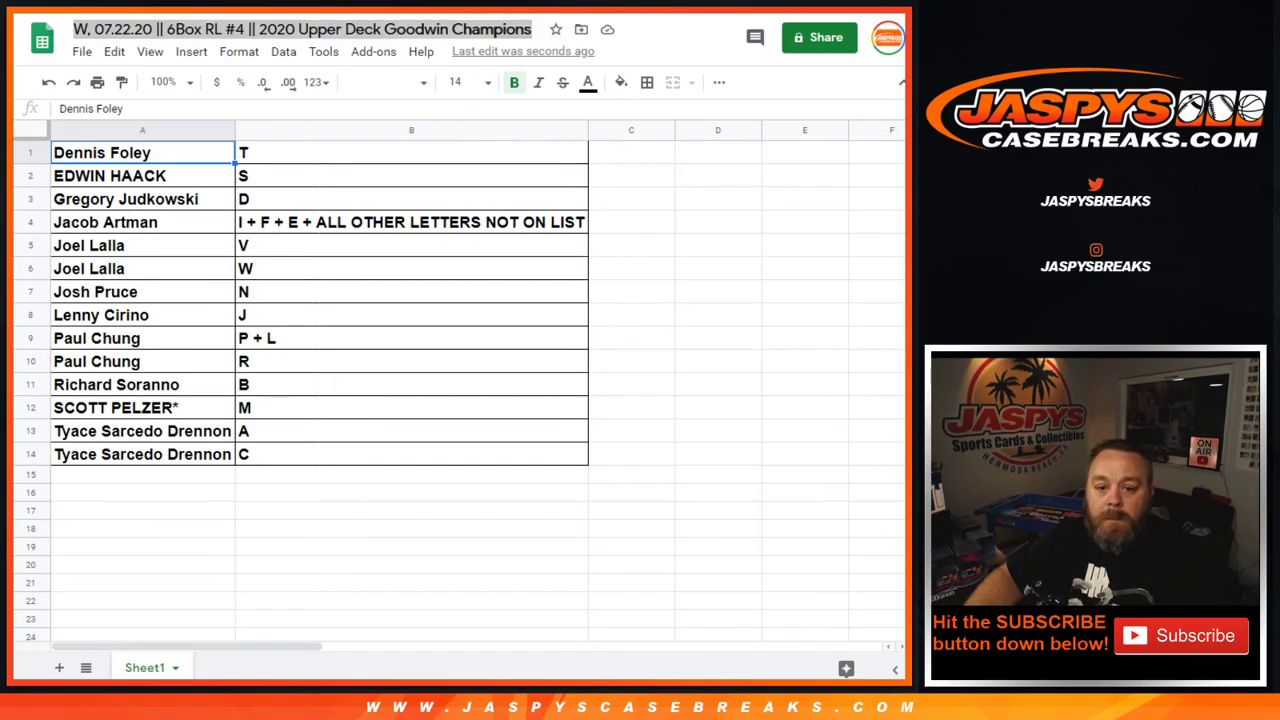